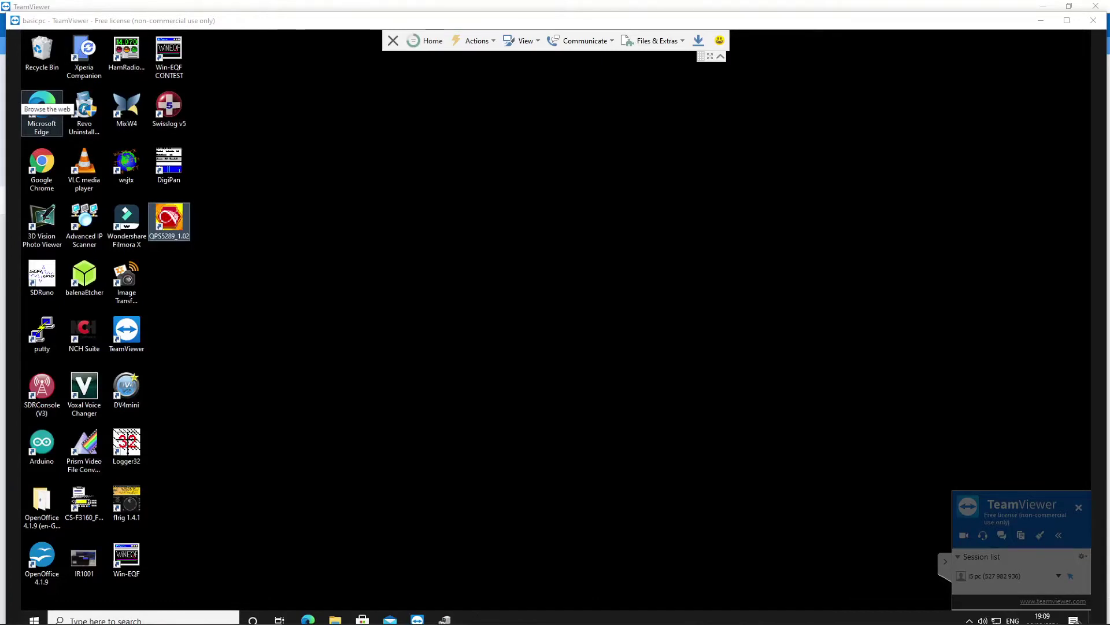
Launch the QX-5289 programming software from the QPS5289_1.02 desktop icon.
double_click(164, 231)
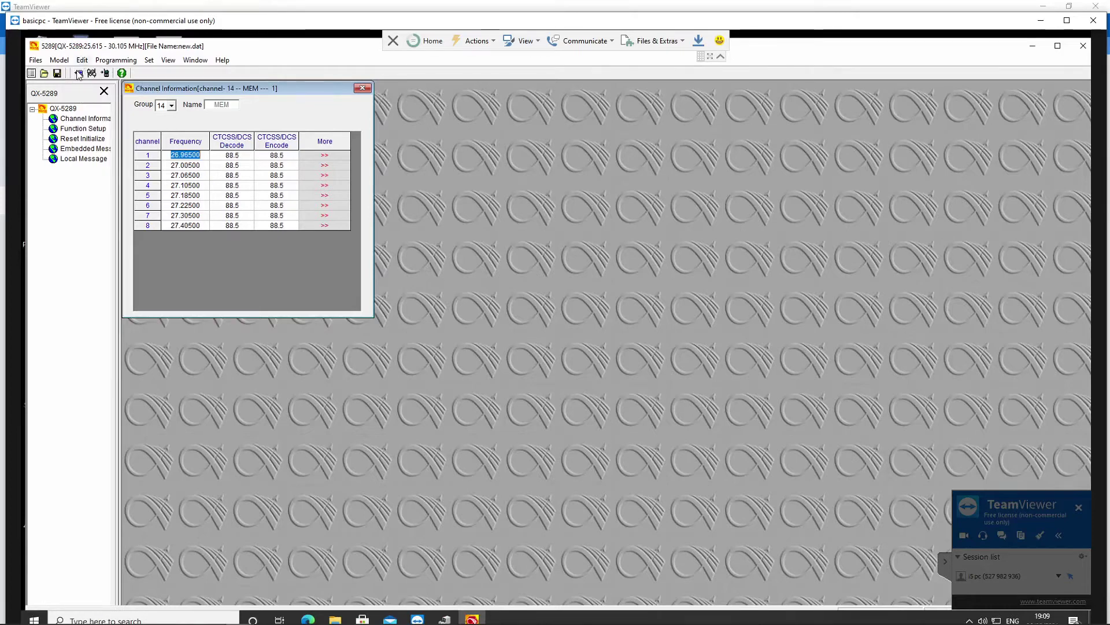
Read the channel data from the radio and dismiss the reading-finished notice.
left_click(79, 74)
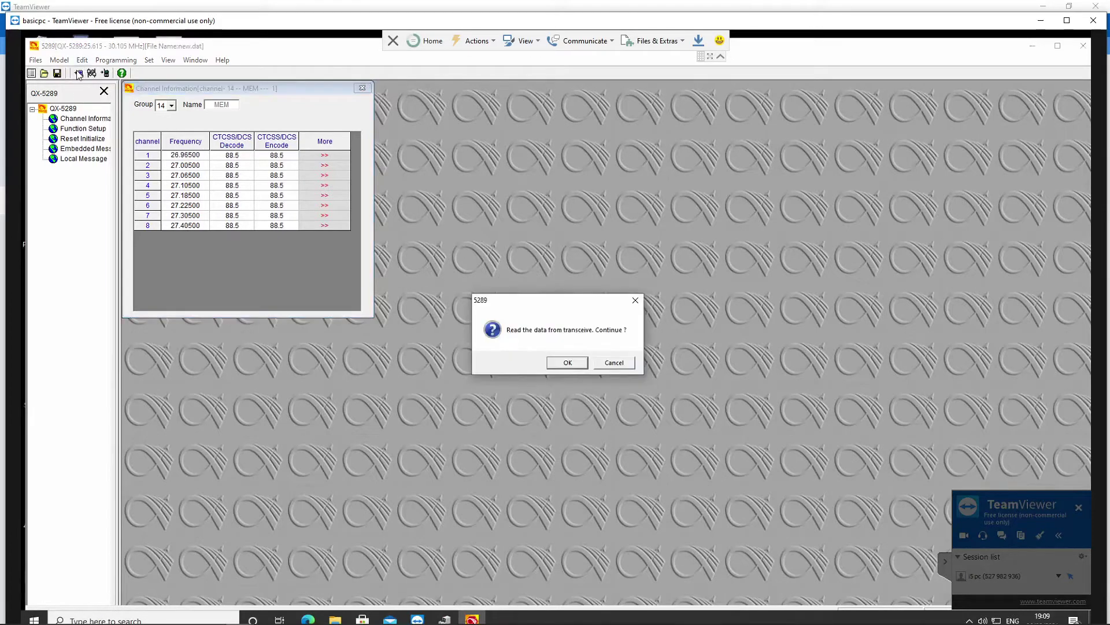
left_click(572, 363)
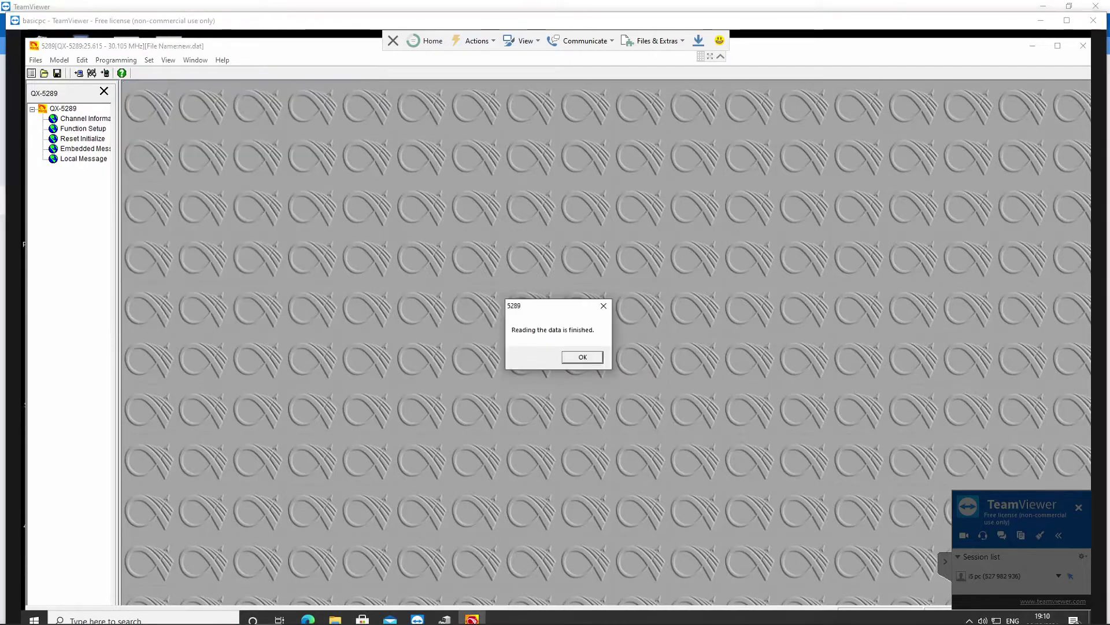
left_click(589, 358)
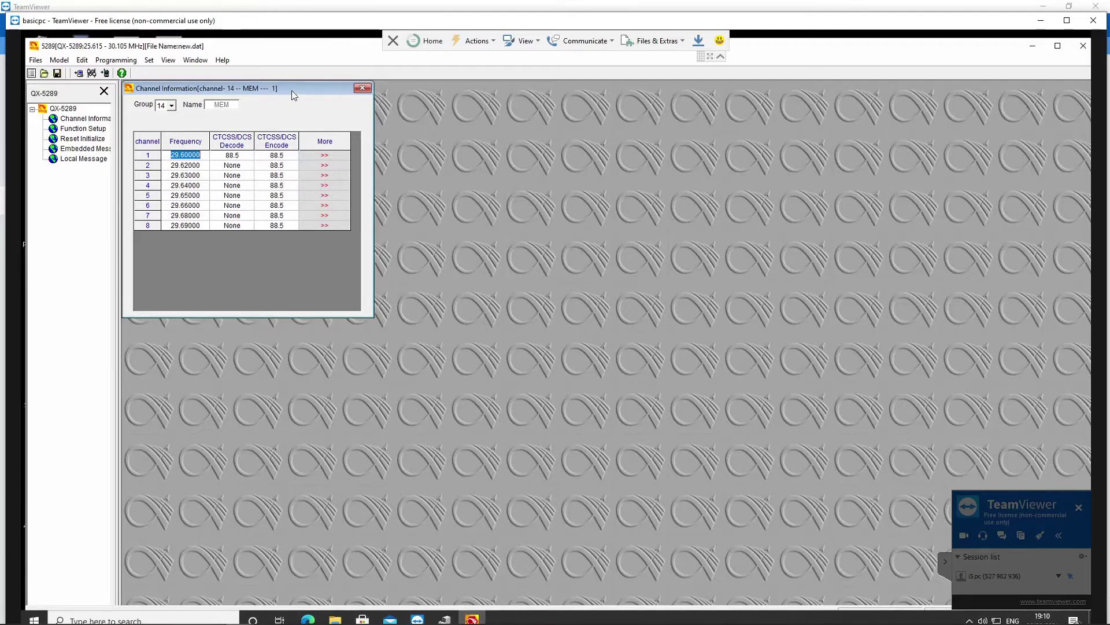
mouse_move(291, 91)
left_mouse_down()
mouse_move(405, 107)
mouse_move(297, 92)
left_mouse_up()
Switch the channel table to group 0 (E).
left_click(178, 108)
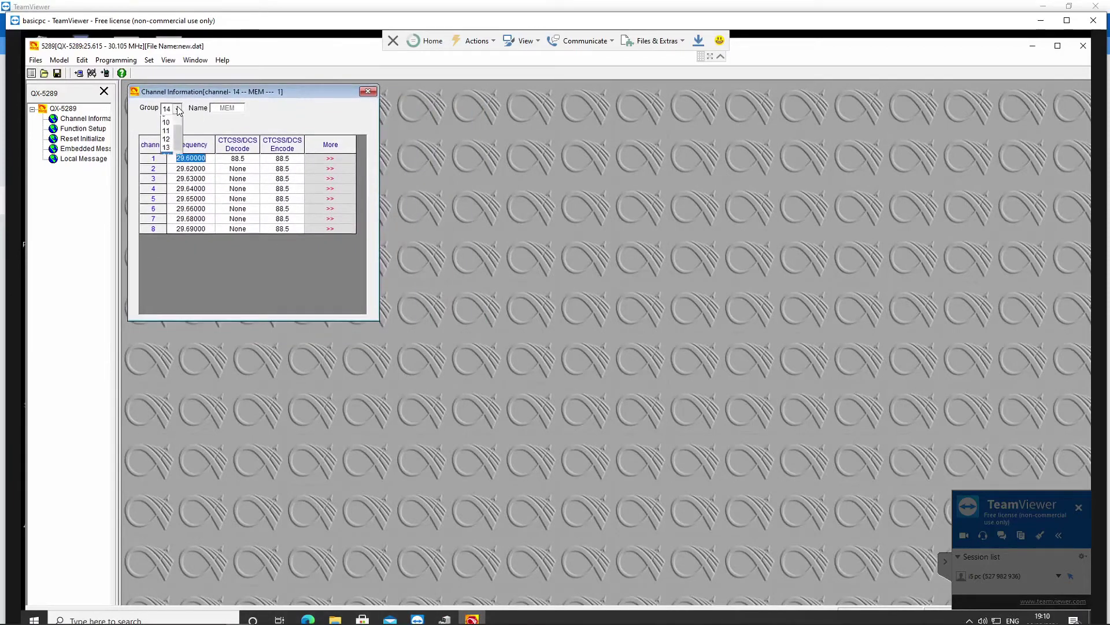
scroll(178, 143, "up", 3)
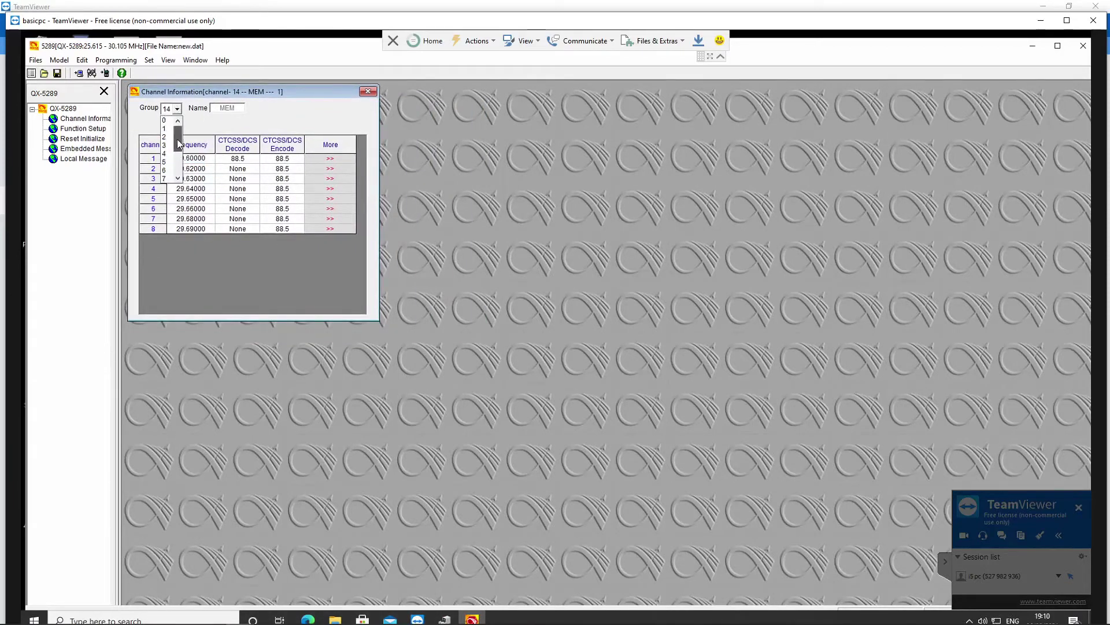
left_click(171, 120)
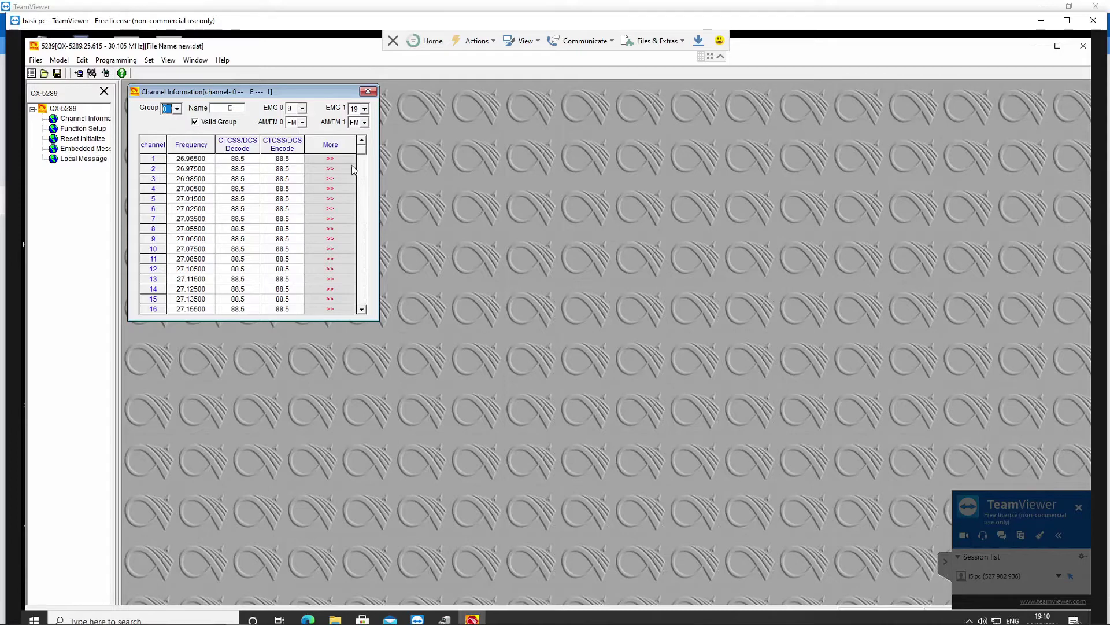
Scroll through group 0's channel list and return to the top.
left_click_drag(360, 144, 363, 166)
scroll(362, 310, "down", 6)
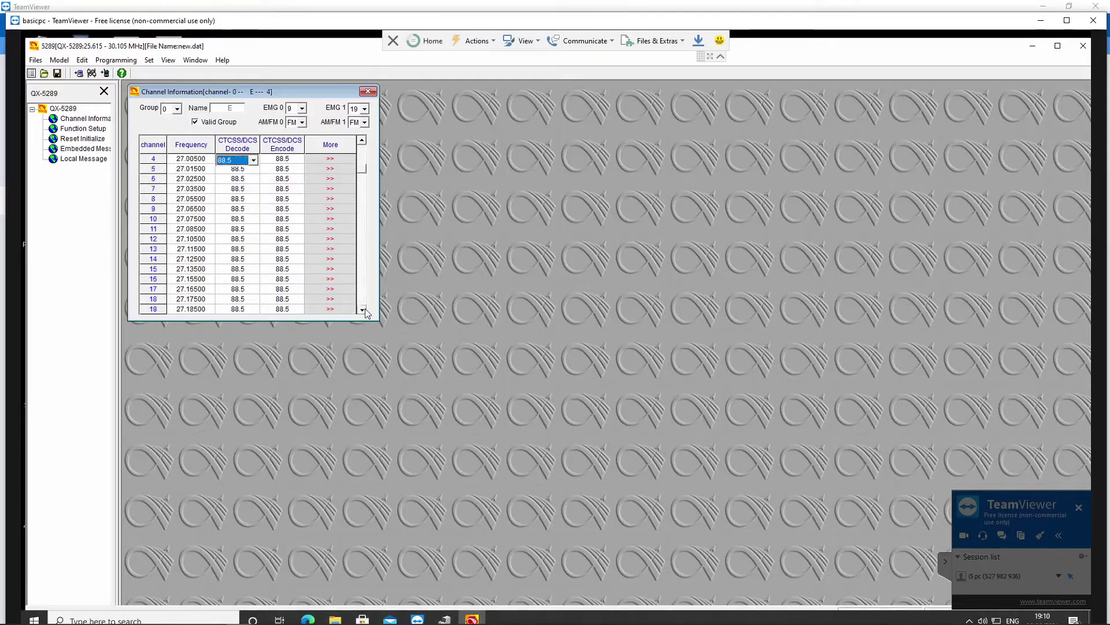
scroll(366, 312, "down", 5)
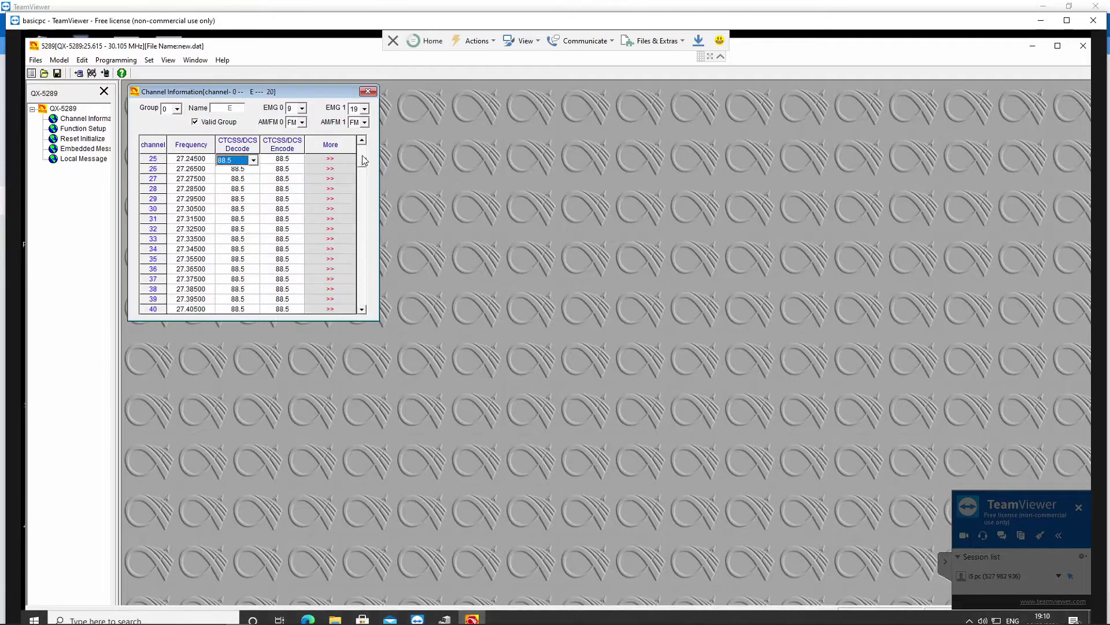
left_click_drag(364, 151, 364, 150)
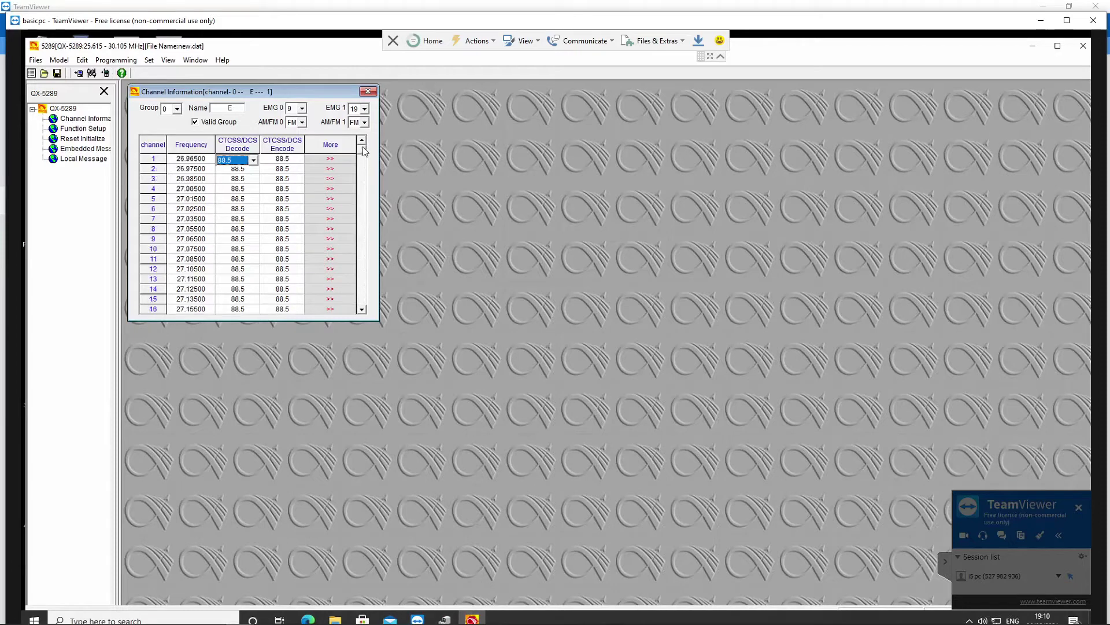
left_click(177, 109)
Switch the channel table to group 7, then to group 9.
left_click(170, 163)
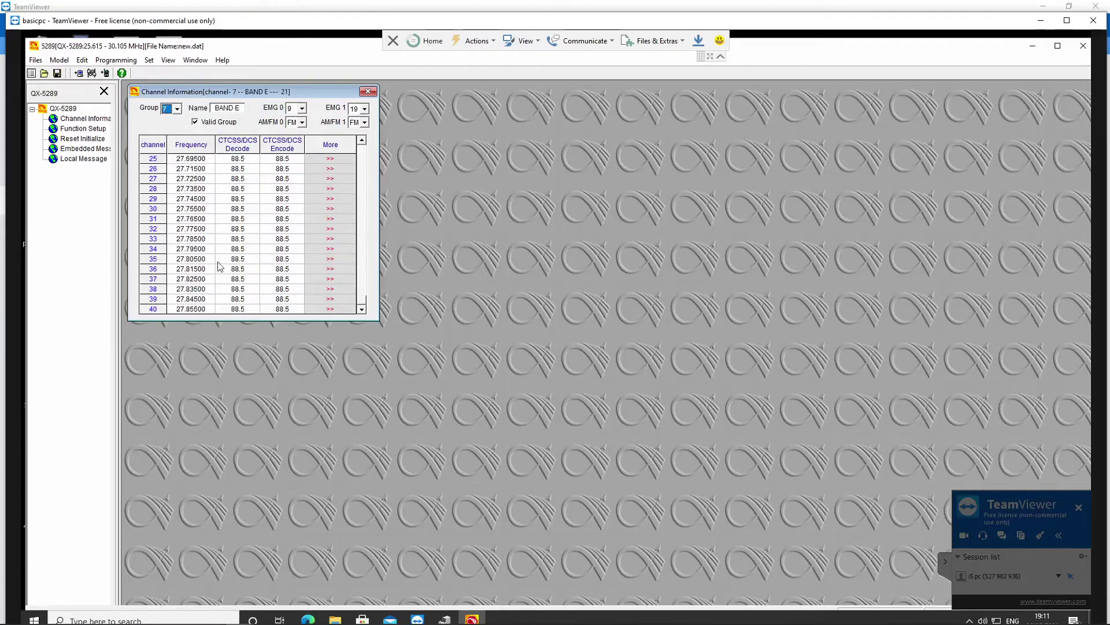
left_click(179, 109)
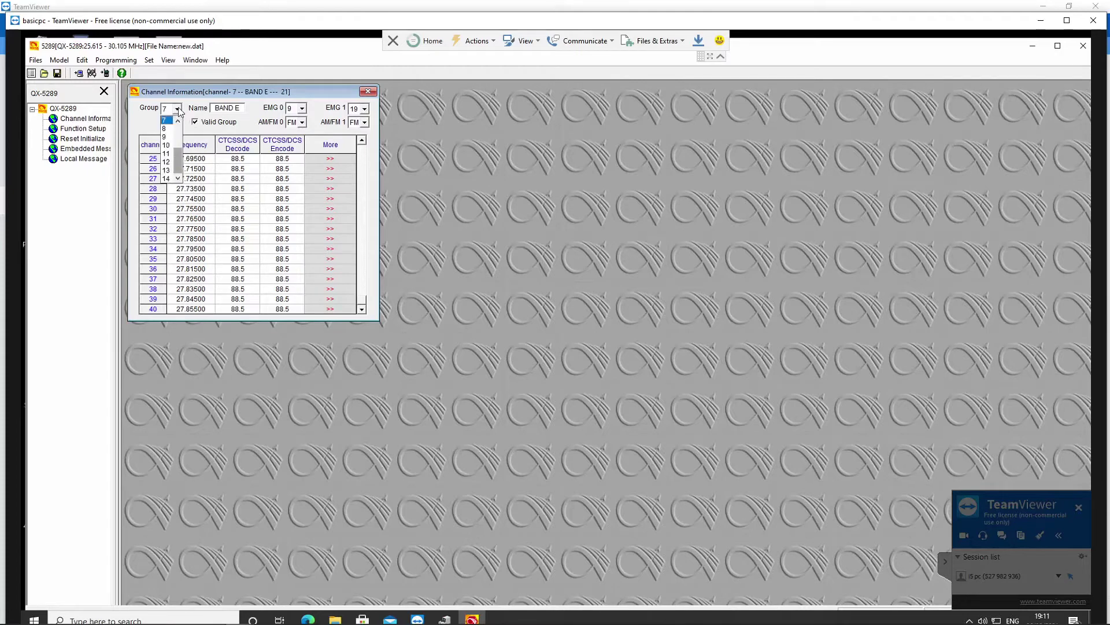
left_click(171, 137)
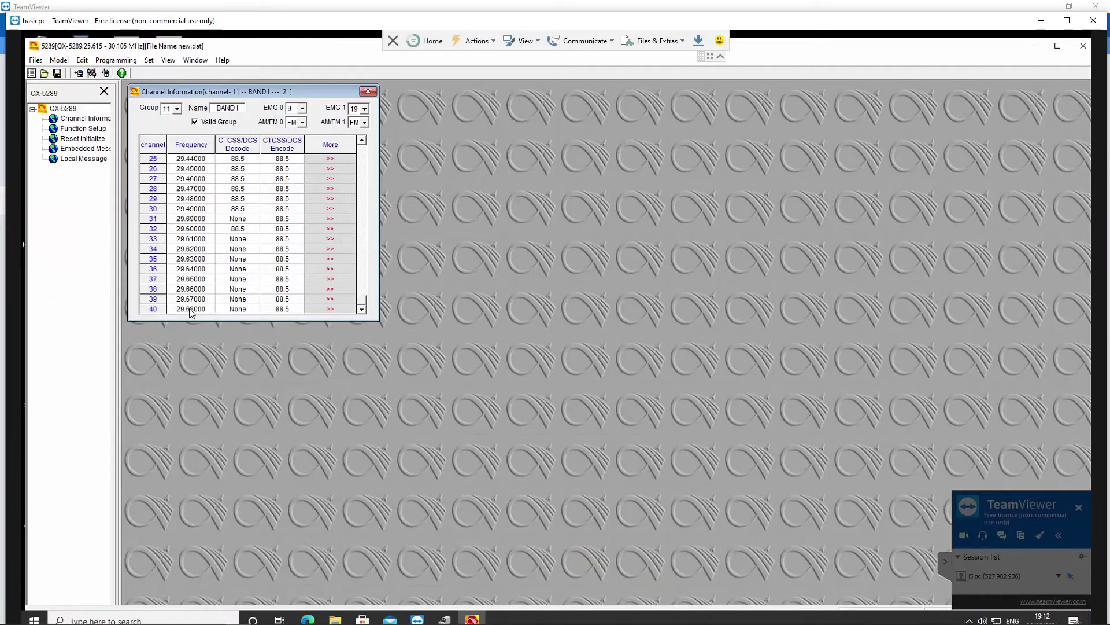
Select group 11's channel 33 (29.61000) and open its detailed edit window.
left_click(190, 308)
left_click(197, 298)
left_click(196, 288)
left_click(193, 248)
left_click(192, 238)
left_click(324, 238)
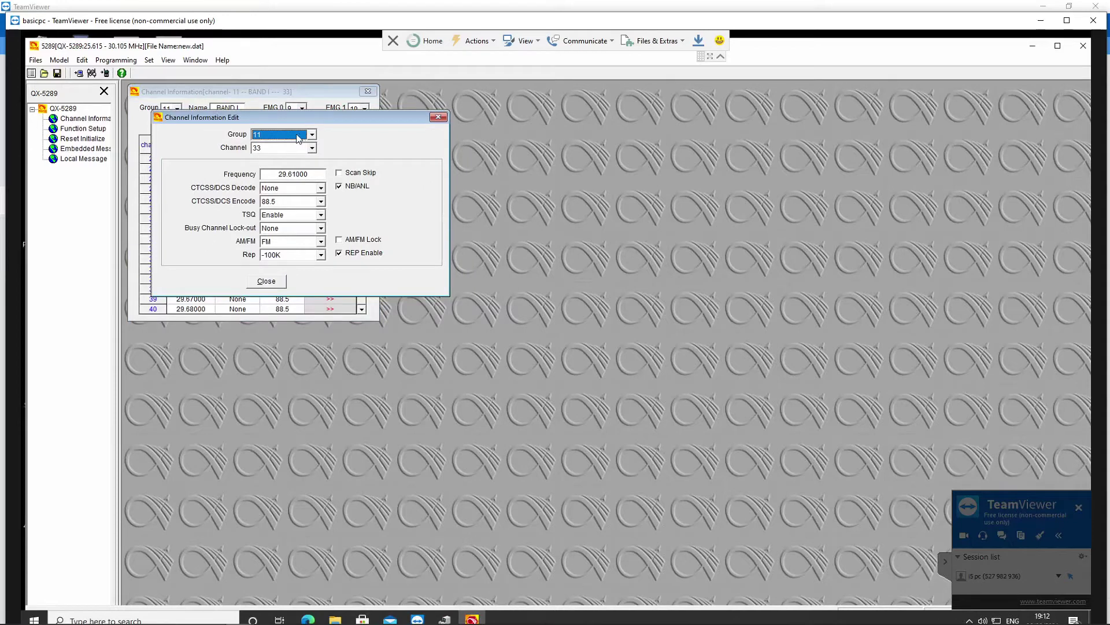
Fix channel 33's frequency by replacing the wrong digit with 1.
left_click(294, 174)
key("BackSpace")
type("1")
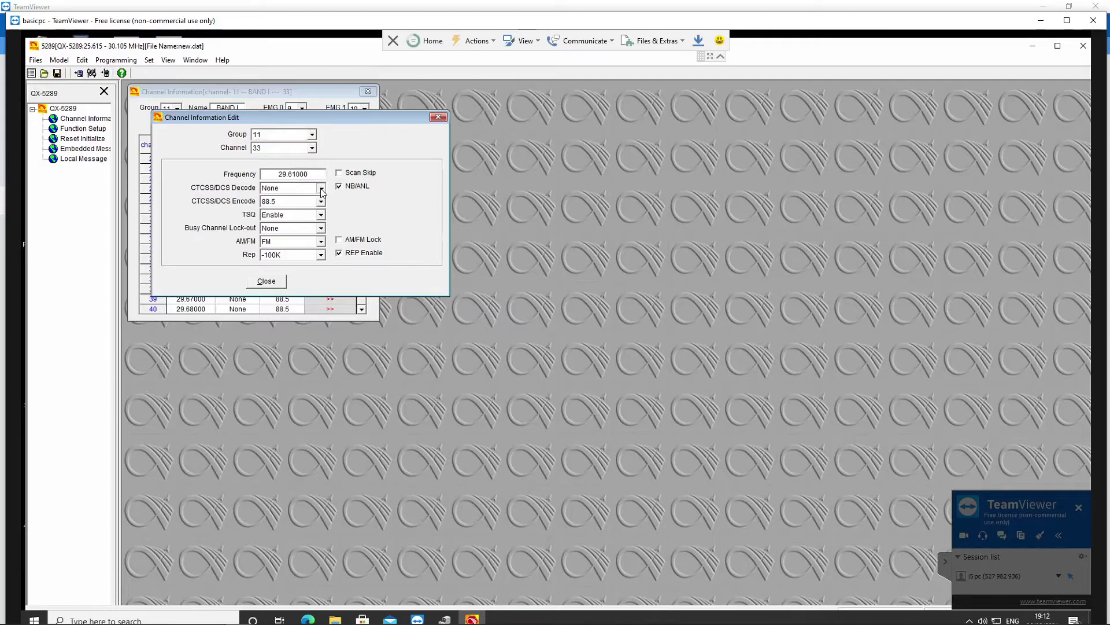
Set channel 33's CTCSS/DCS decode and encode to None and close the edit window.
left_click(321, 189)
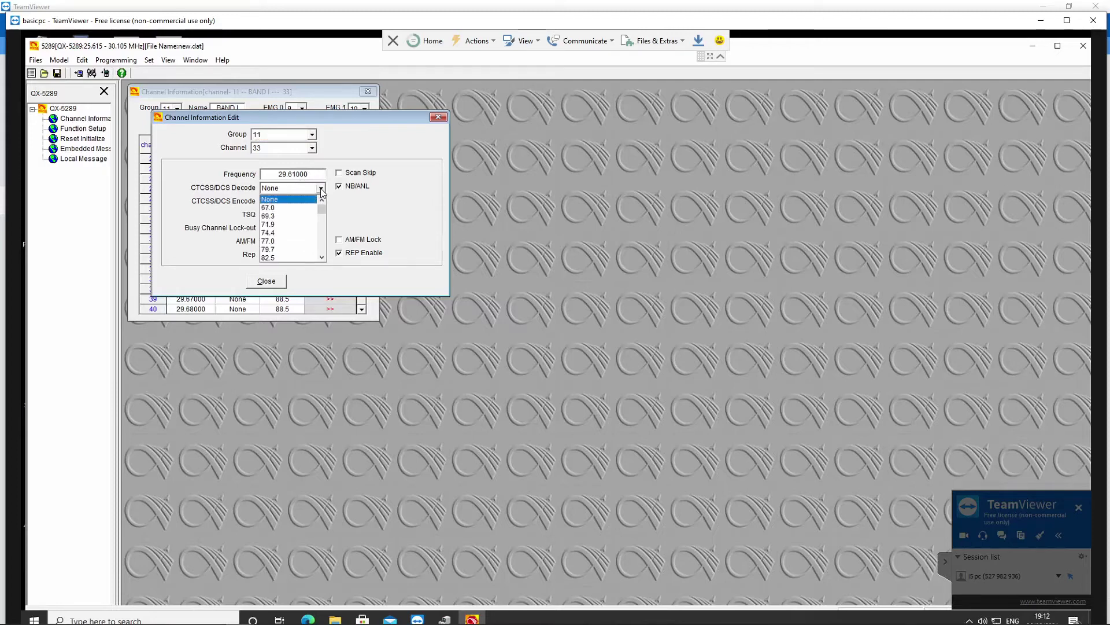
left_click(321, 191)
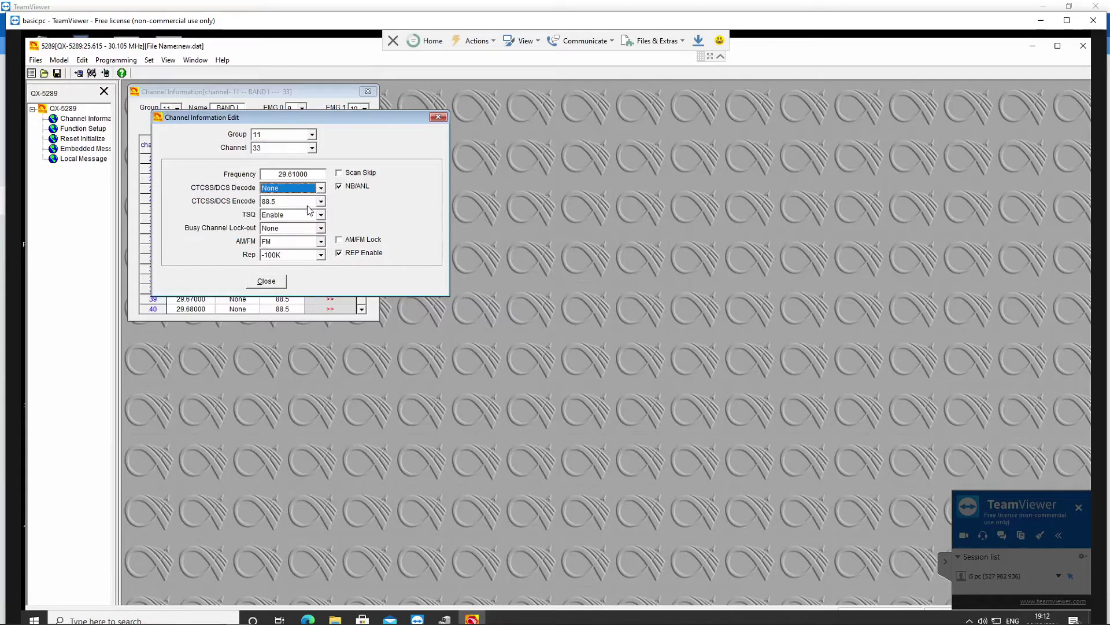
left_click(320, 201)
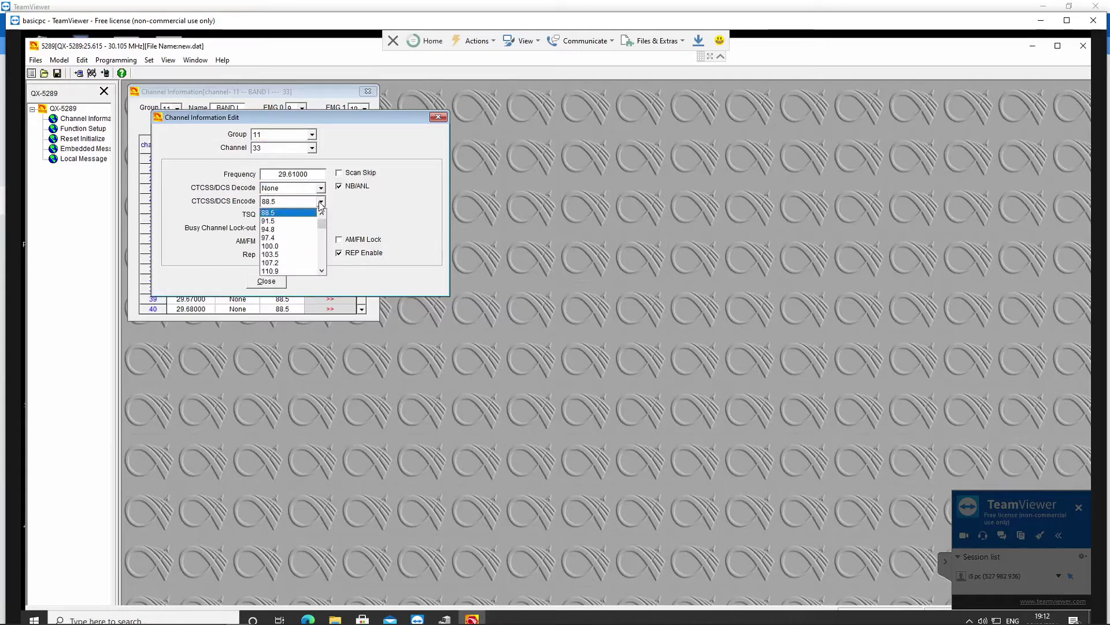
left_click(320, 203)
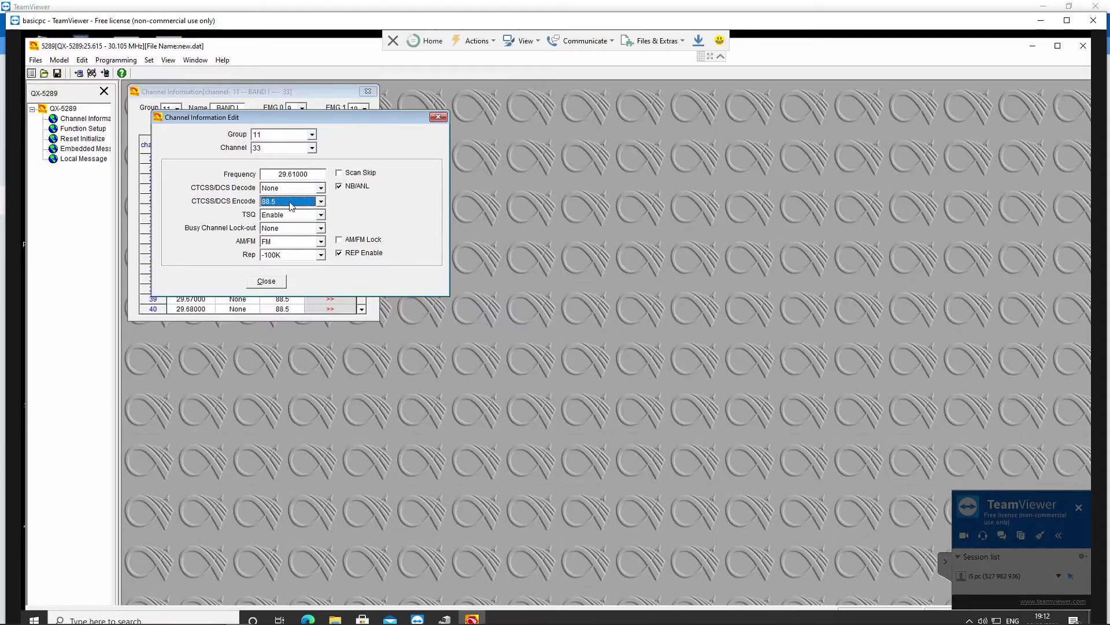
left_click(321, 202)
scroll(319, 223, "up", 3)
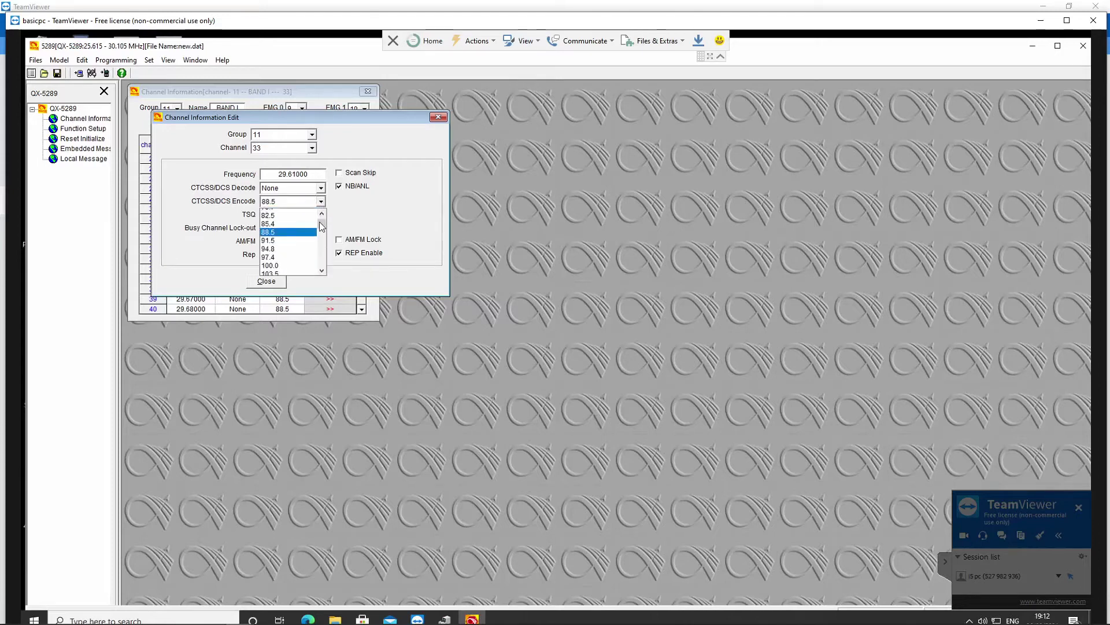
left_click(297, 213)
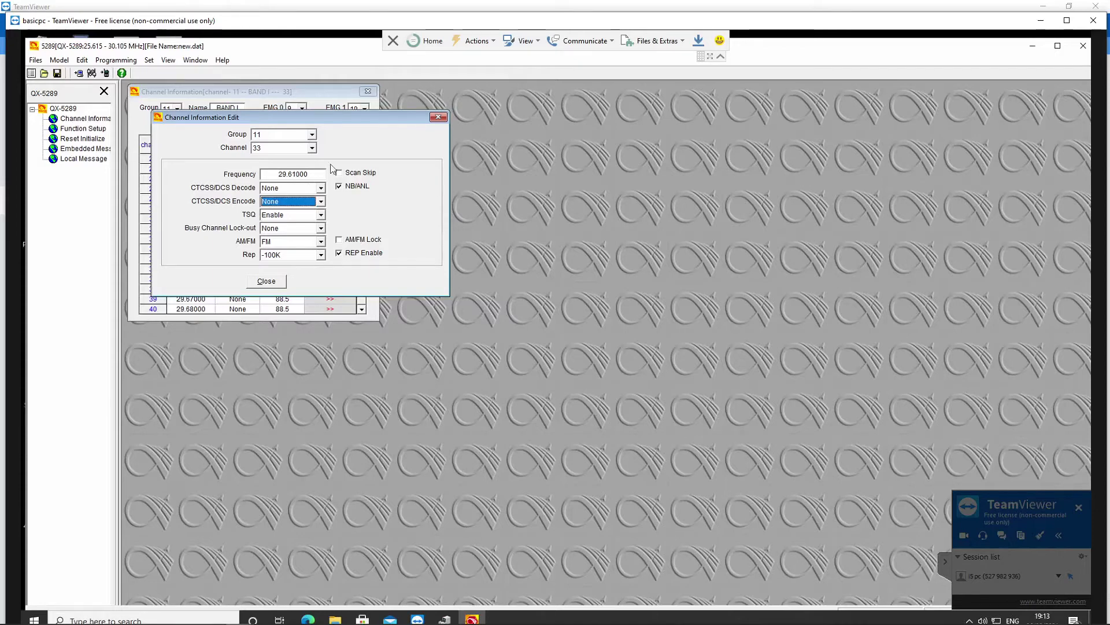
left_click(437, 117)
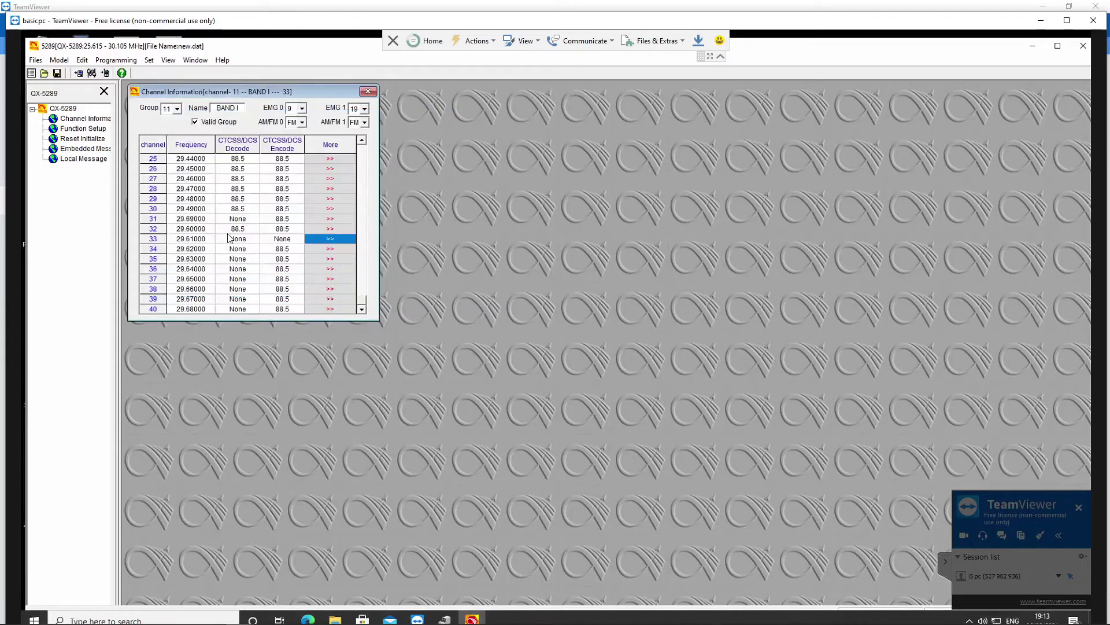
Inspect channel 34's full settings, then open channel 32's settings (29.60000, 88.5 tones).
left_click(203, 248)
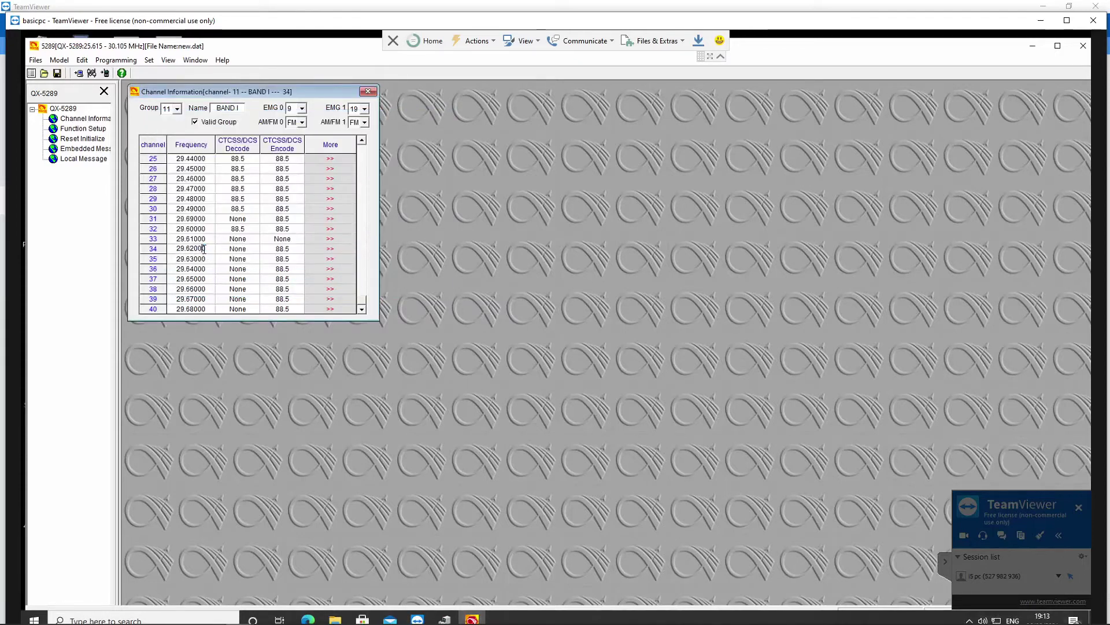
left_click(330, 249)
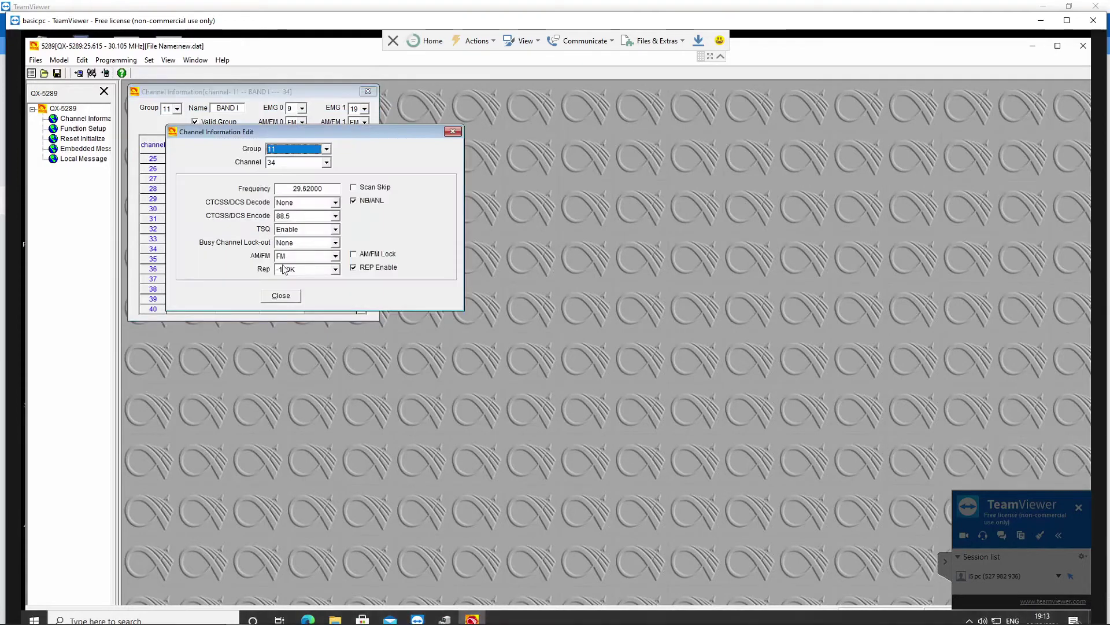
left_click(453, 131)
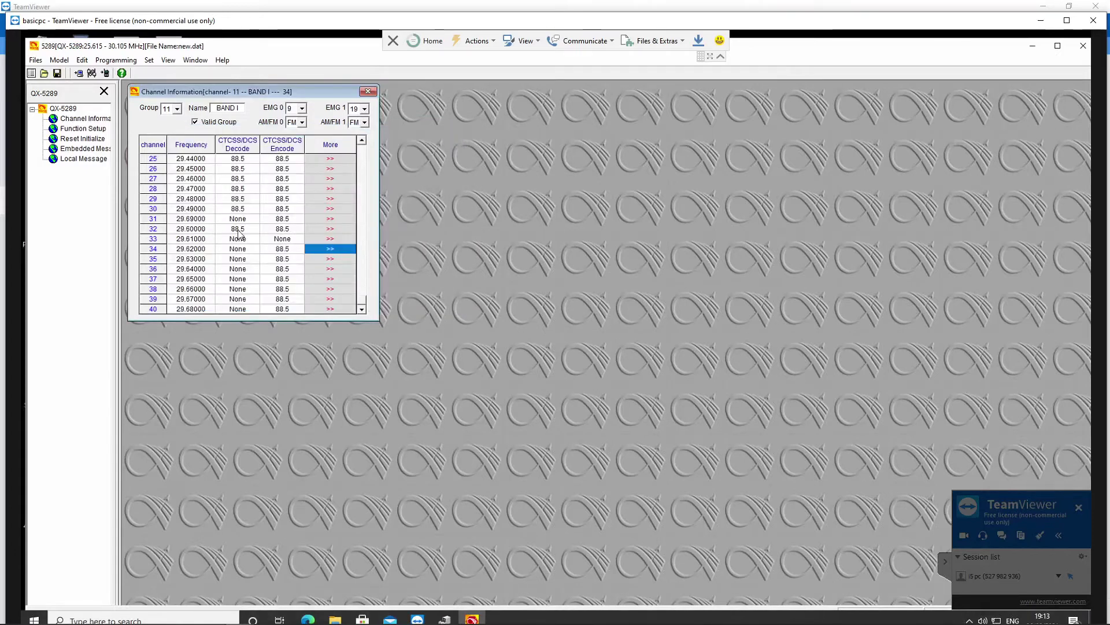
left_click(334, 227)
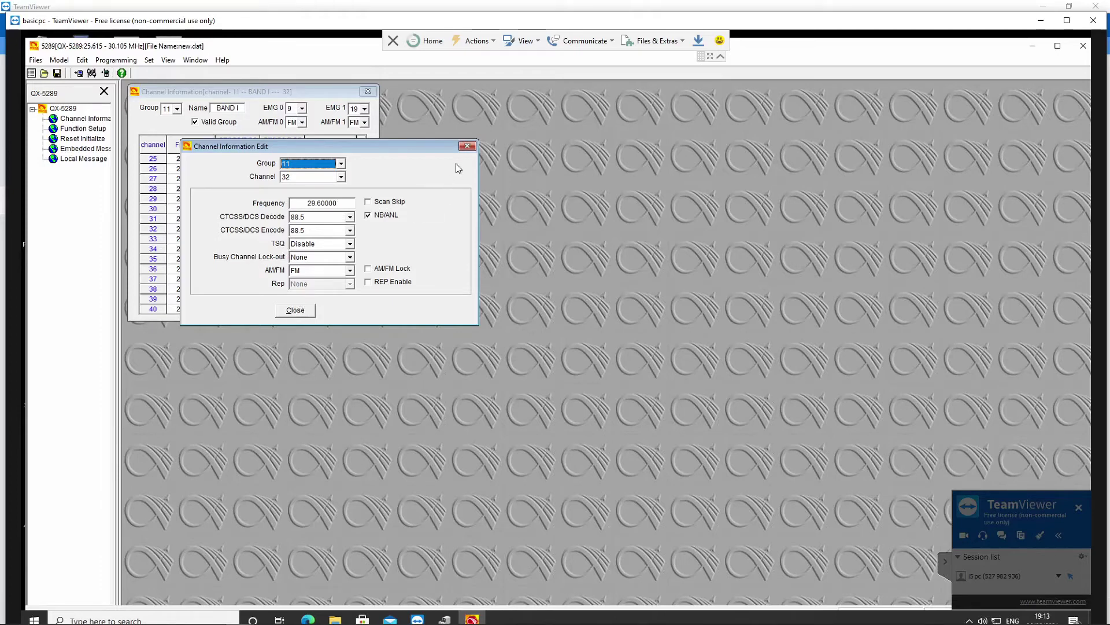
Close channel 32's settings, then open and close channel 31's settings.
left_click(467, 147)
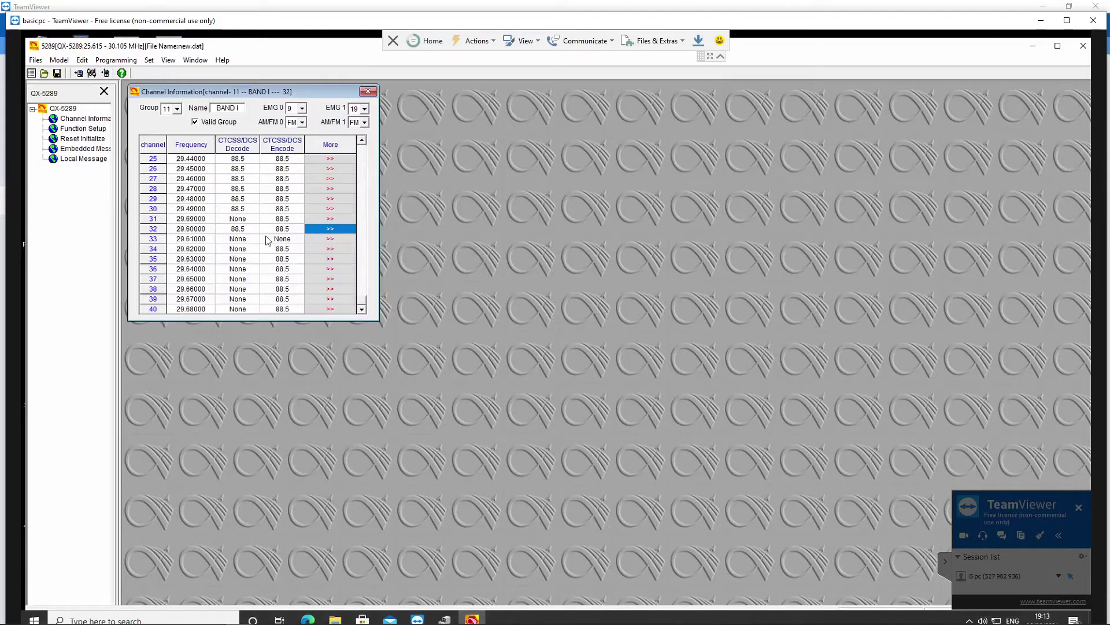
left_click(202, 221)
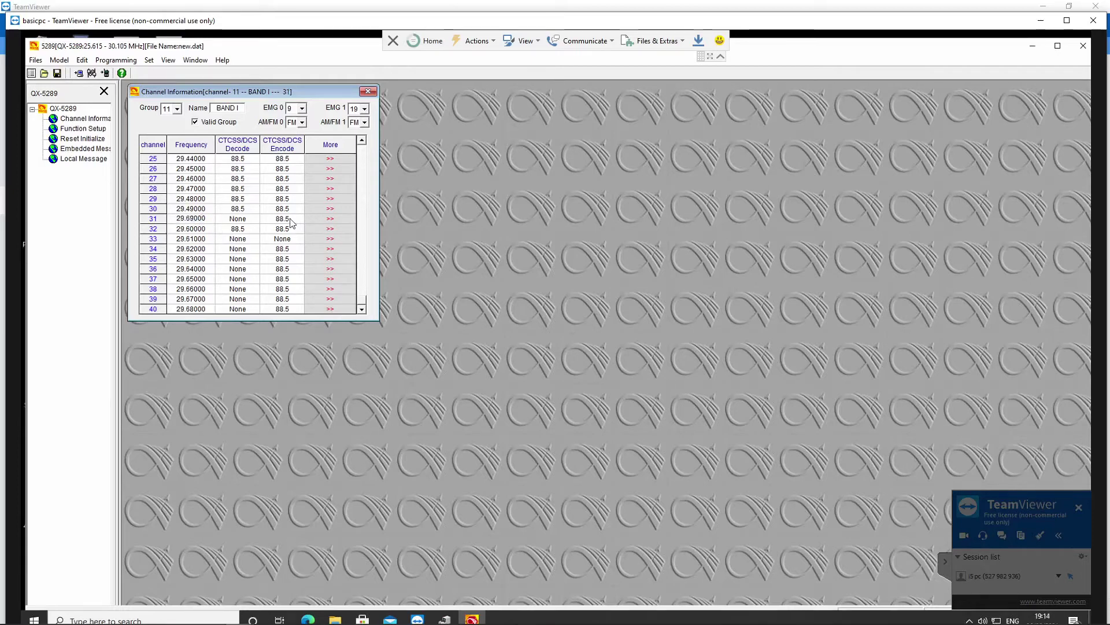
left_click(331, 222)
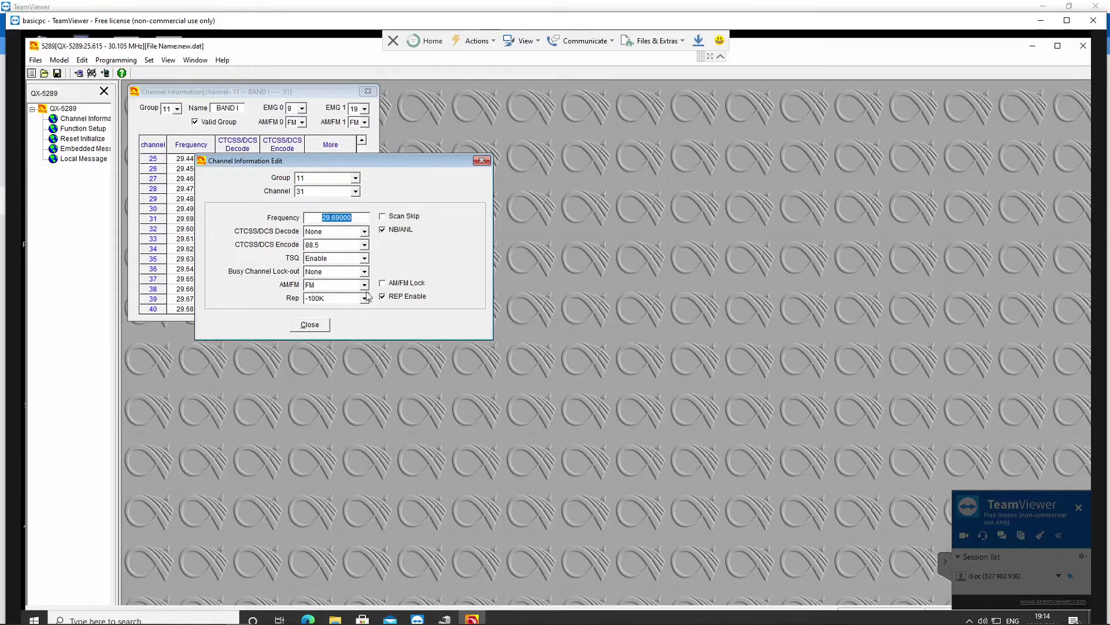
left_click(482, 160)
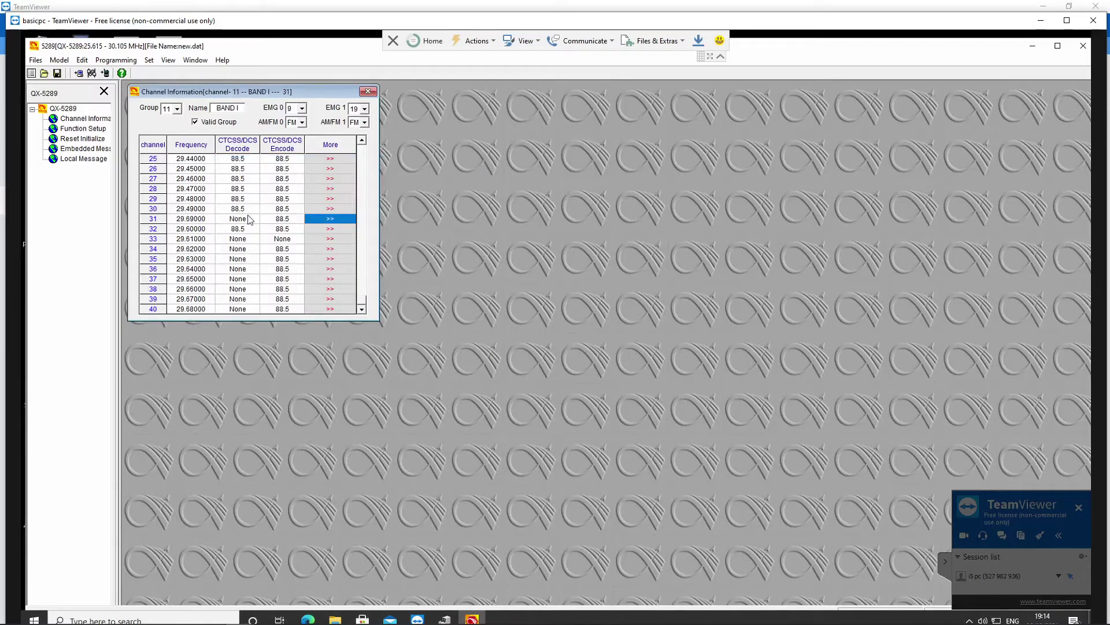
Check channels 30, 28 and 25, opening and closing channel 25's full settings.
left_click(198, 207)
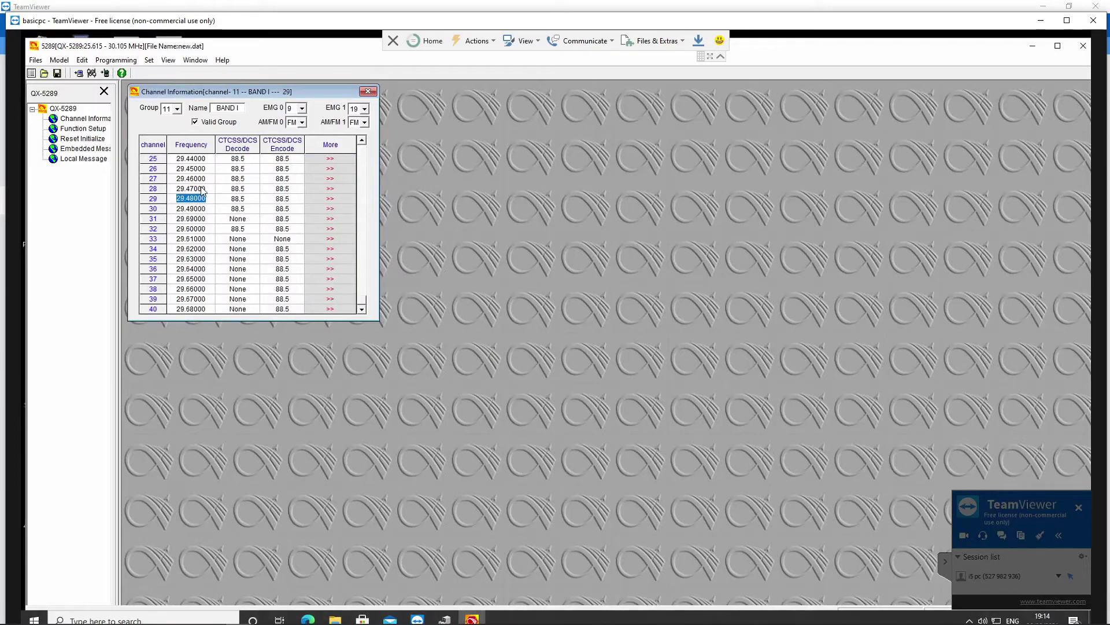
left_click(200, 189)
left_click(192, 158)
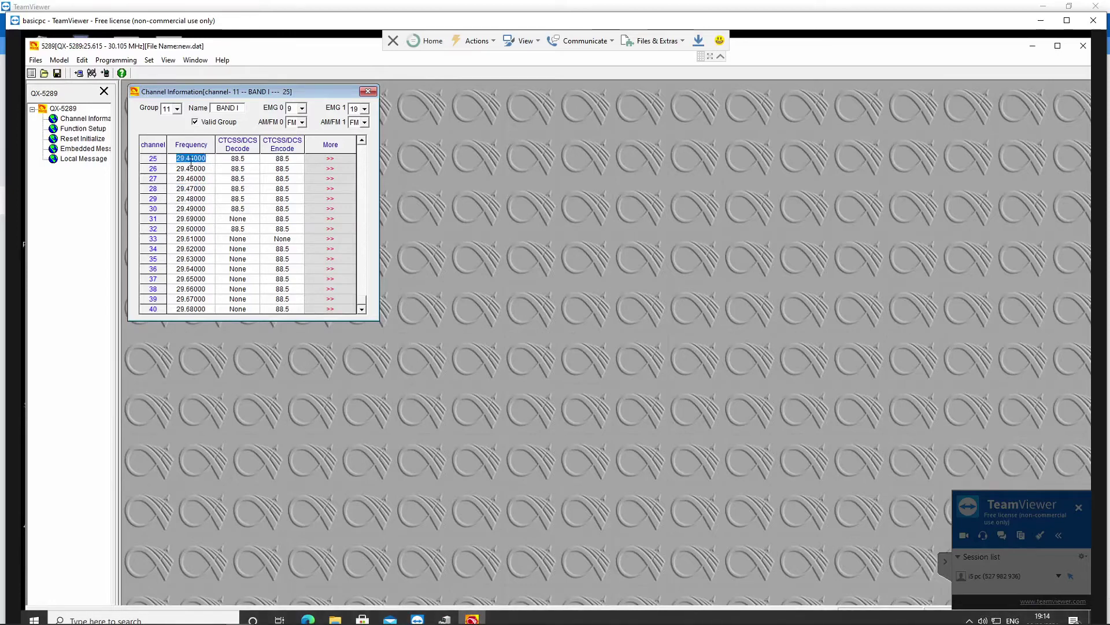
left_click(333, 159)
left_click_drag(405, 175, 525, 176)
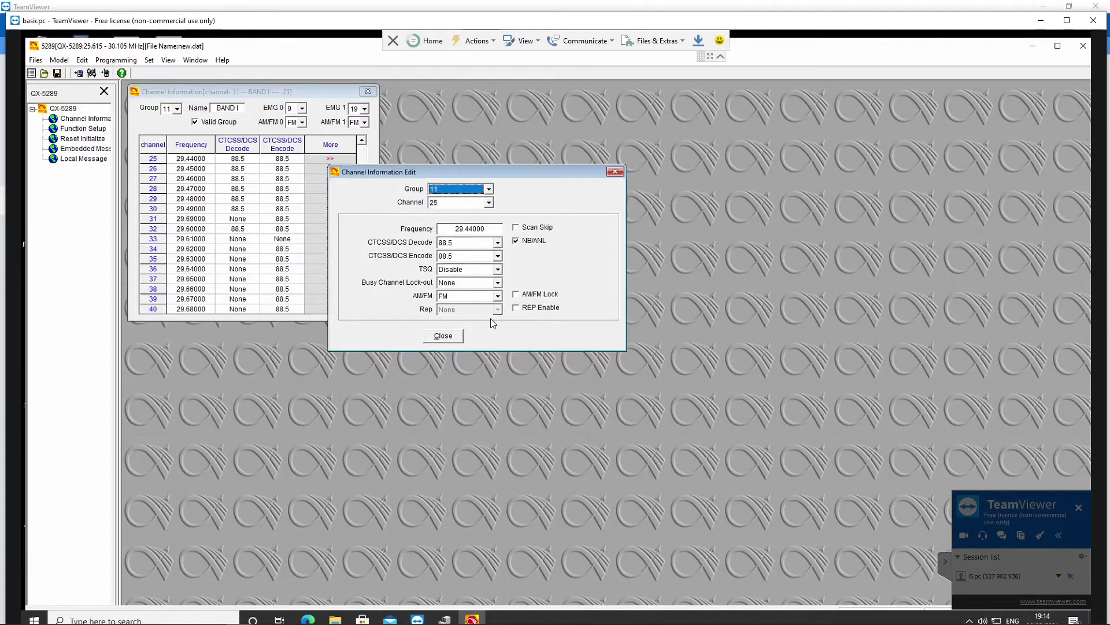
left_click(615, 172)
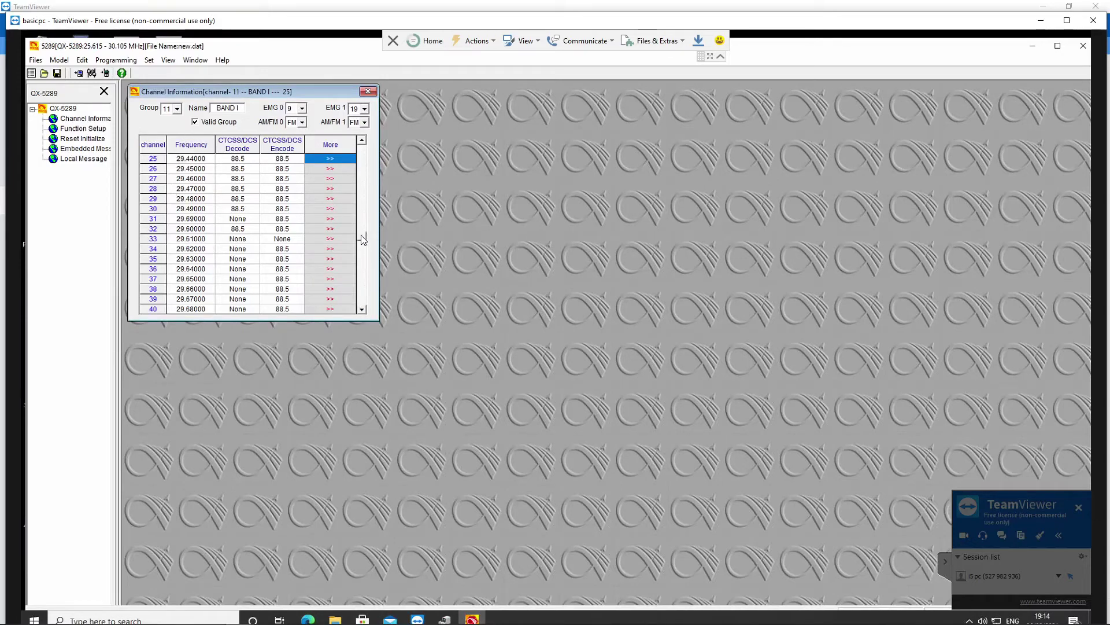
Scroll group 11 to channels 7–22 and open channel 8's settings (29.27000).
left_click_drag(362, 239, 366, 129)
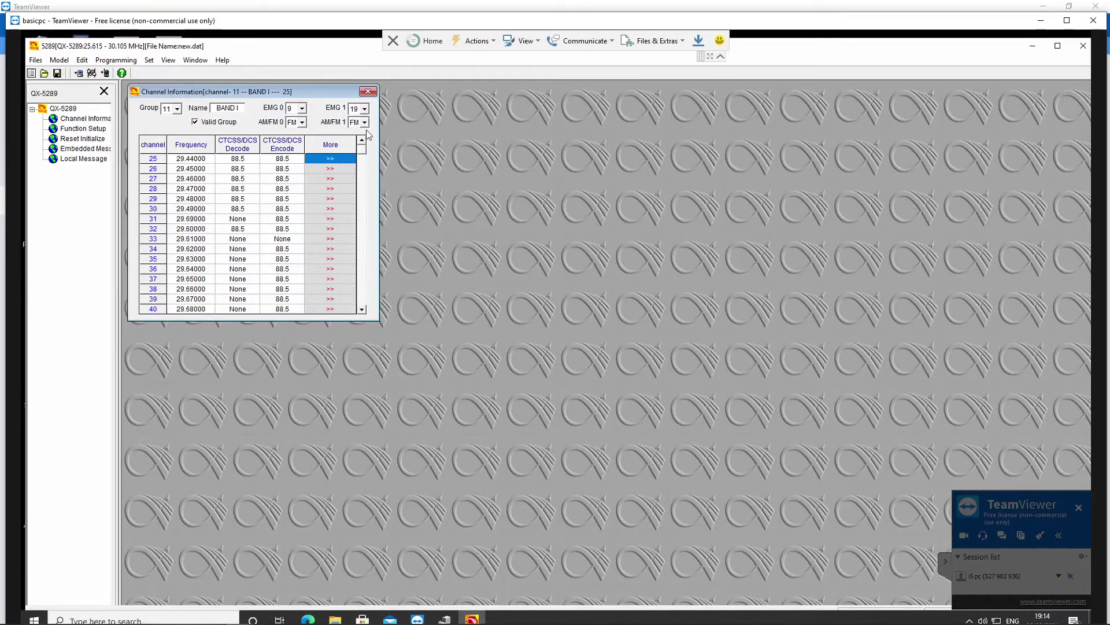
left_click(362, 310)
left_click(363, 310)
left_click(362, 309)
left_click(363, 309)
left_click(362, 308)
left_click(362, 308)
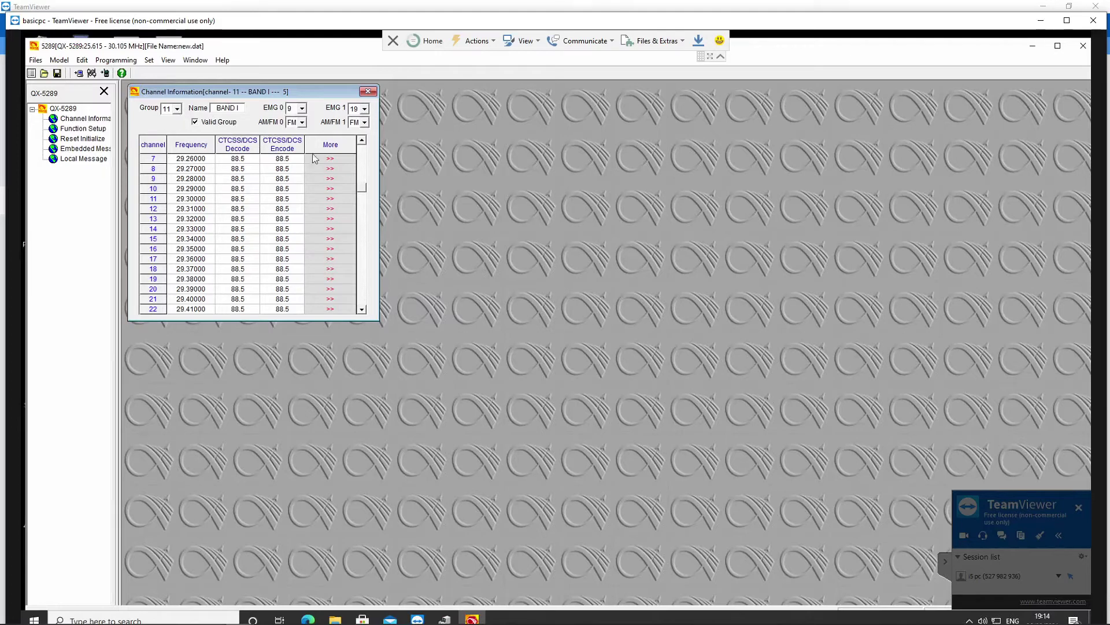
left_click(330, 172)
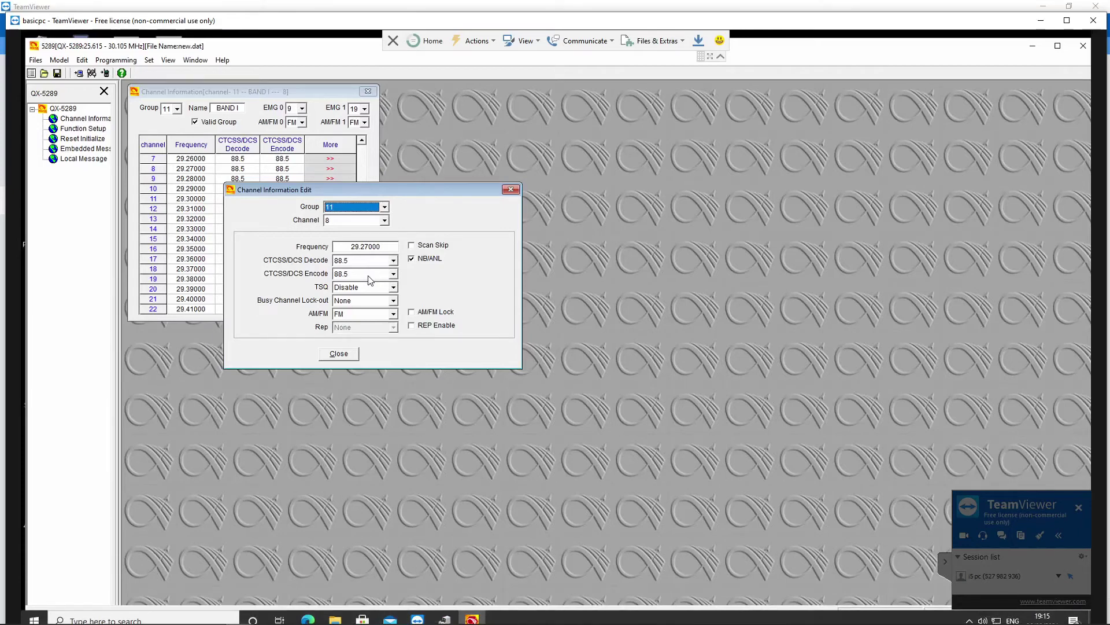
left_click(393, 287)
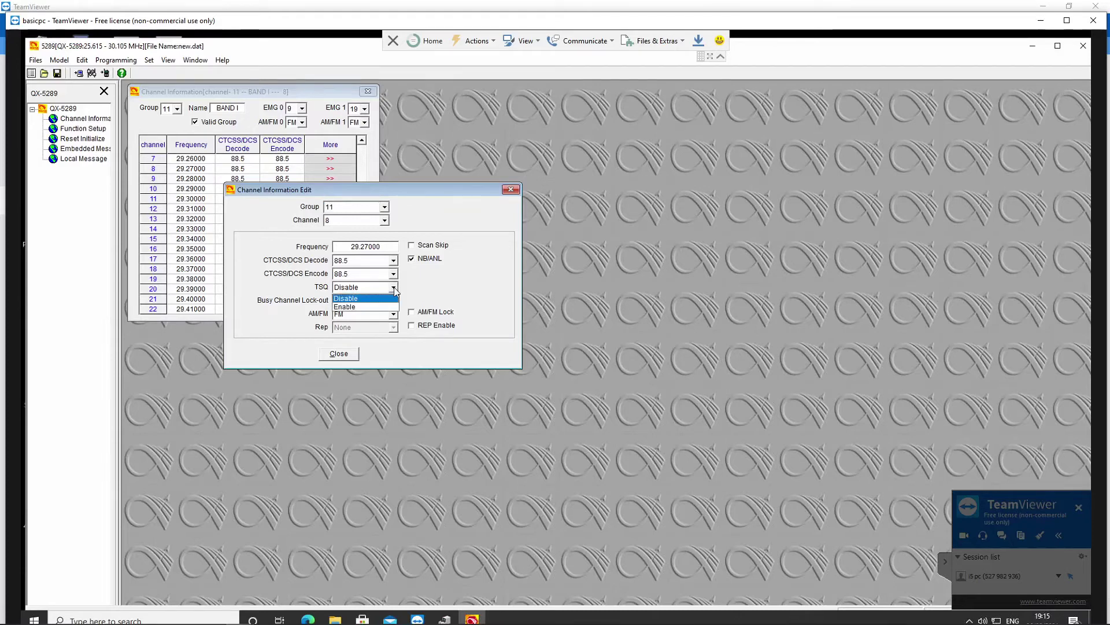
left_click(393, 287)
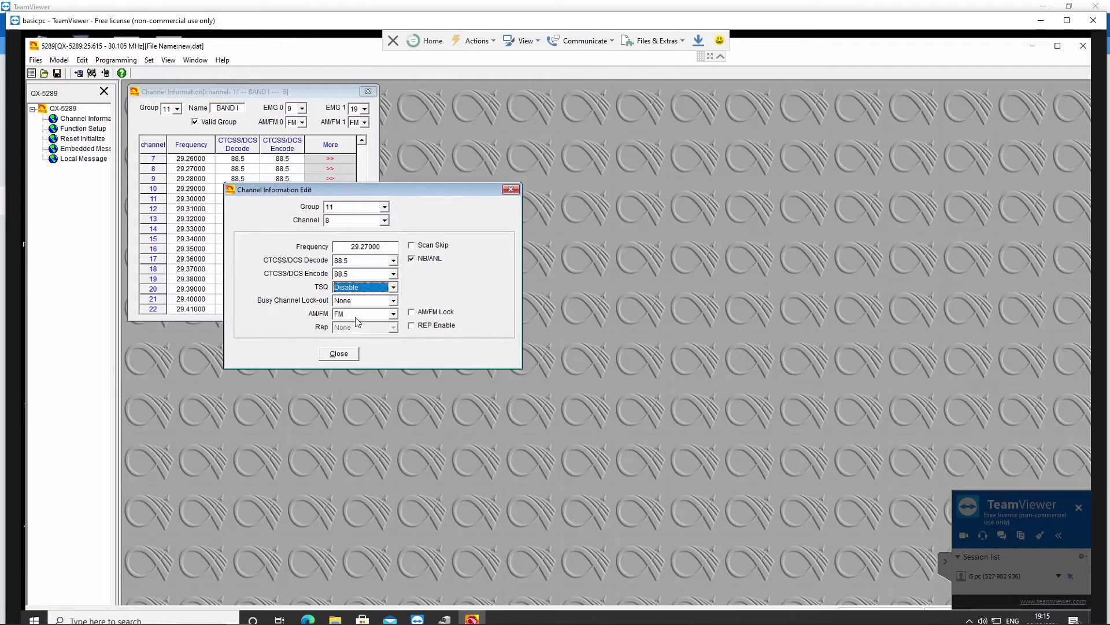
left_click(412, 327)
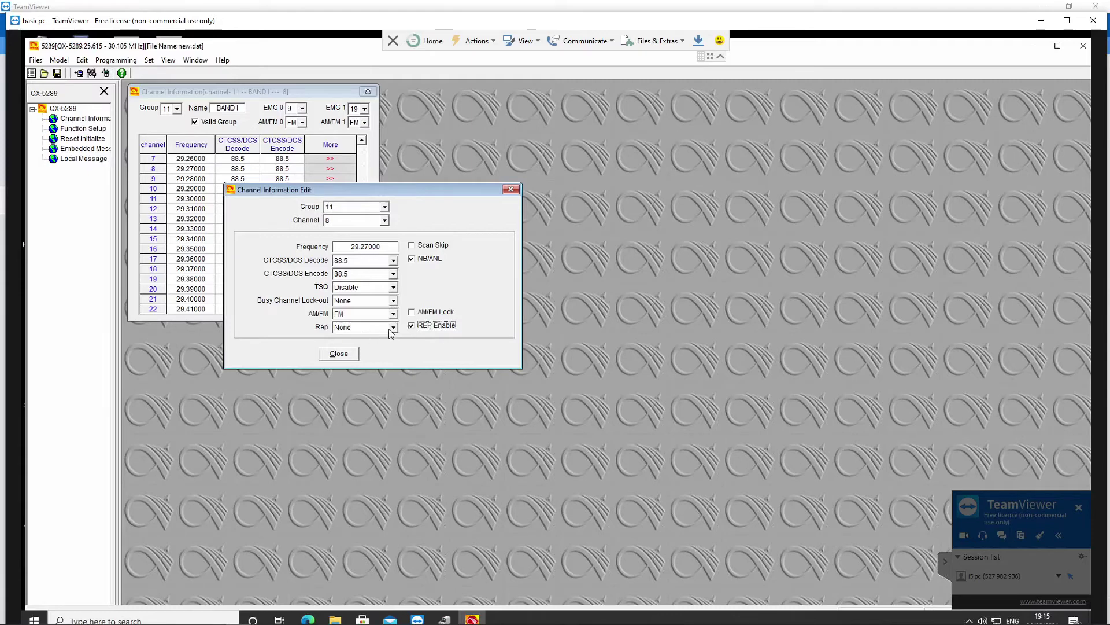
left_click(411, 325)
left_click(510, 190)
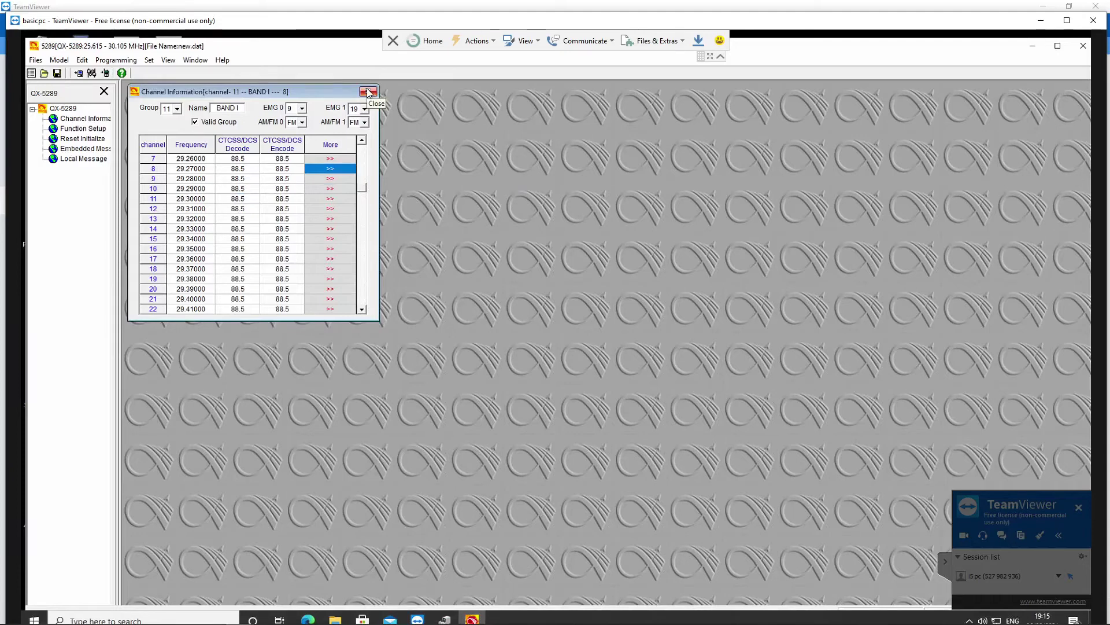
left_click(177, 109)
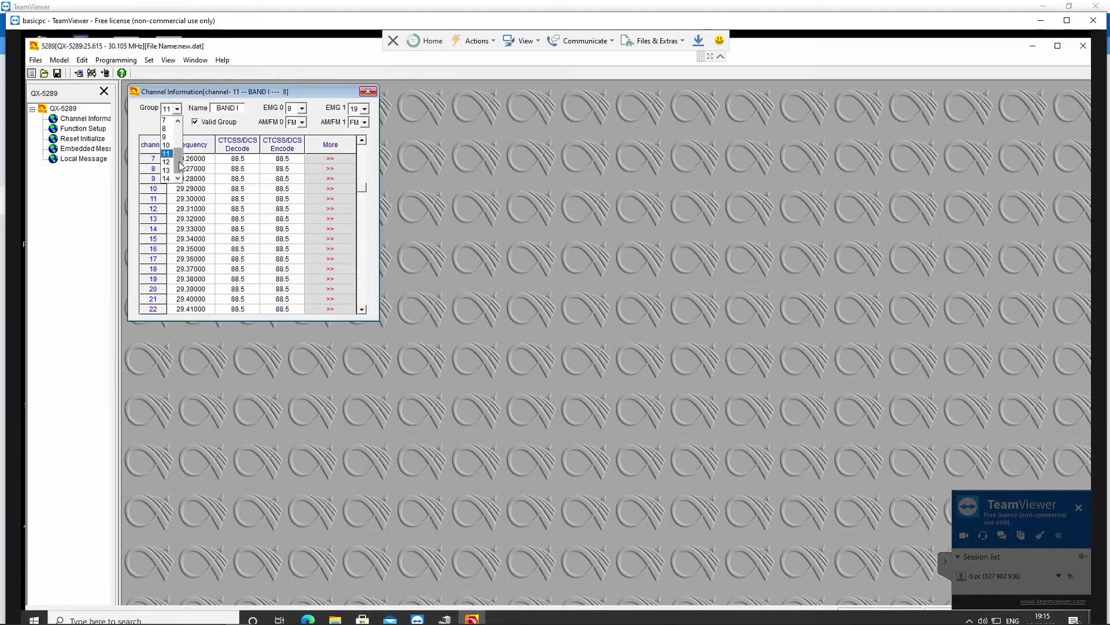
In group 1 (UK), enable AM/FM Lock on channel 13 and close its edit window.
left_click_drag(178, 162, 179, 122)
left_click(170, 121)
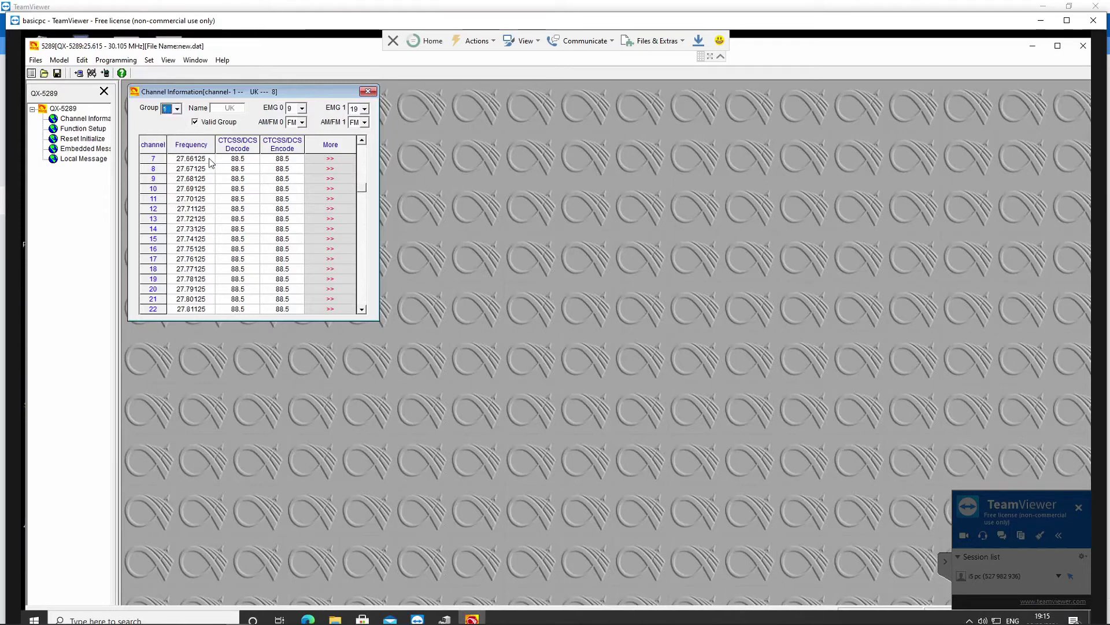
left_click(193, 218)
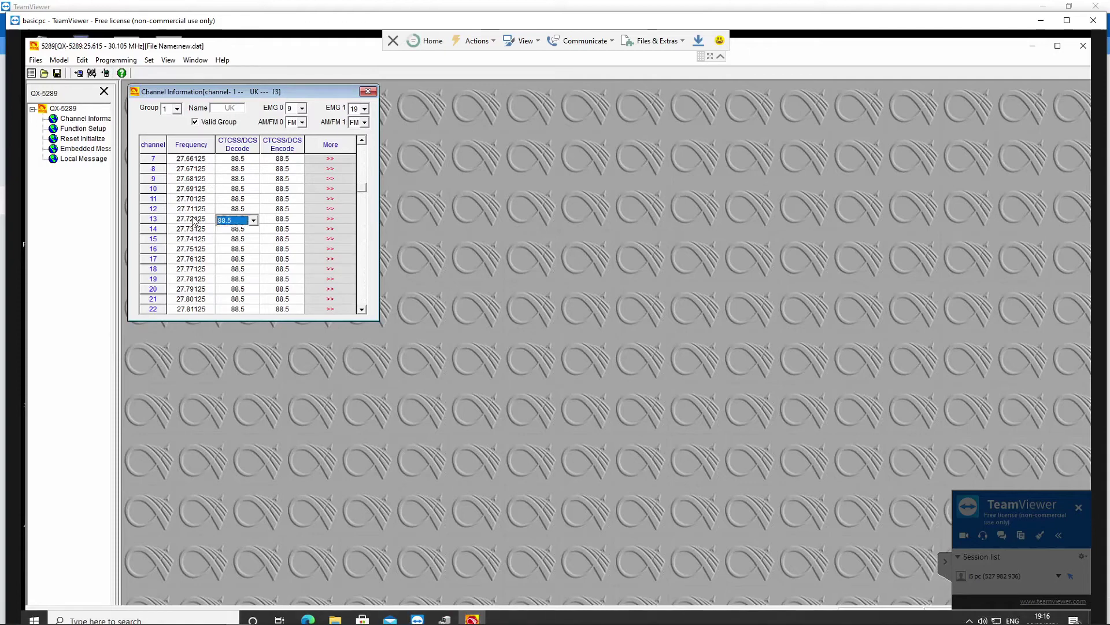
left_click(335, 220)
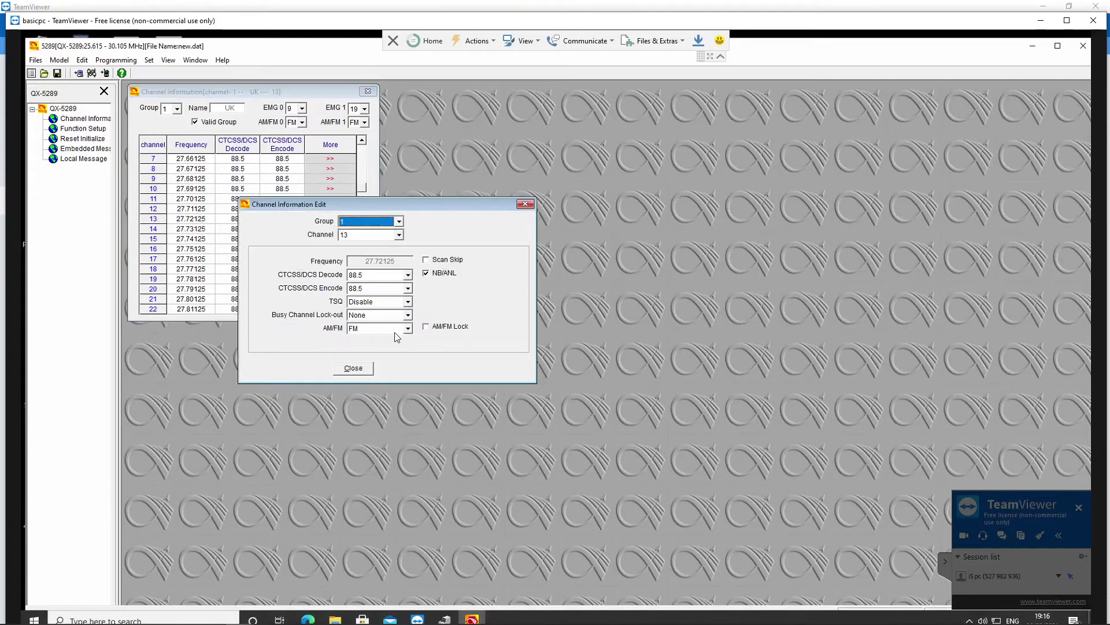
left_click(426, 327)
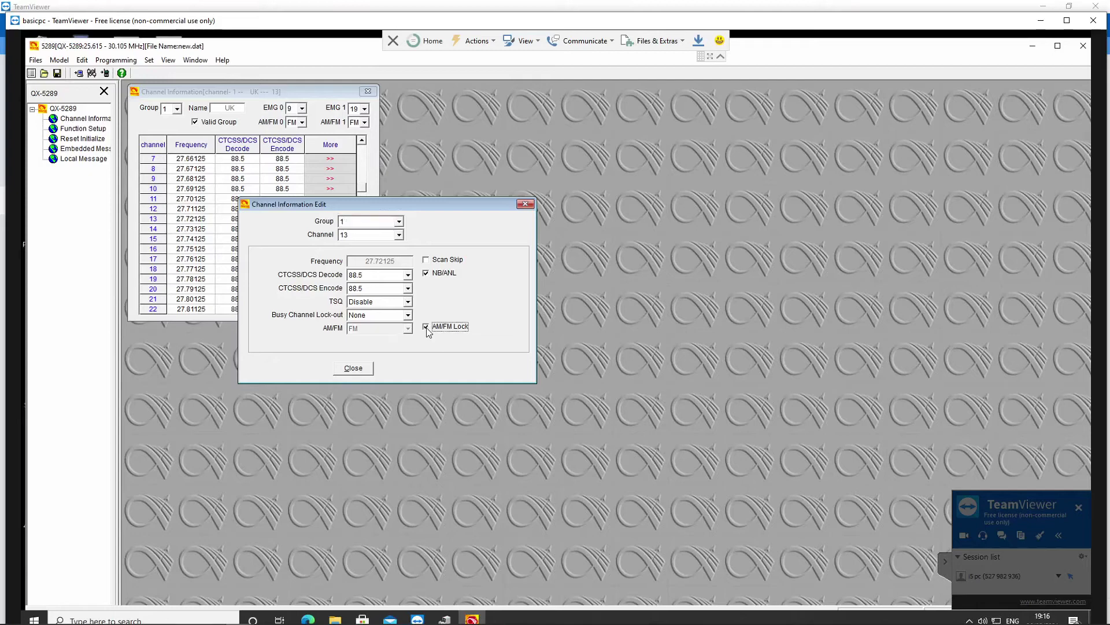
left_click(354, 368)
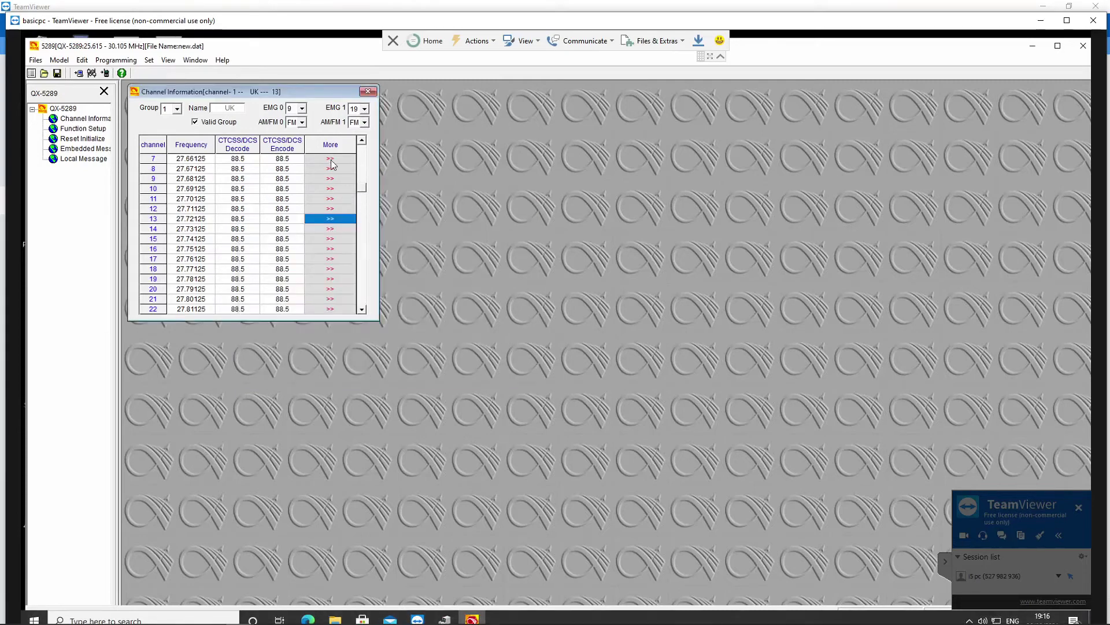
Enable AM/FM Lock on channels 7 and 17, closing each edit window.
left_click(331, 163)
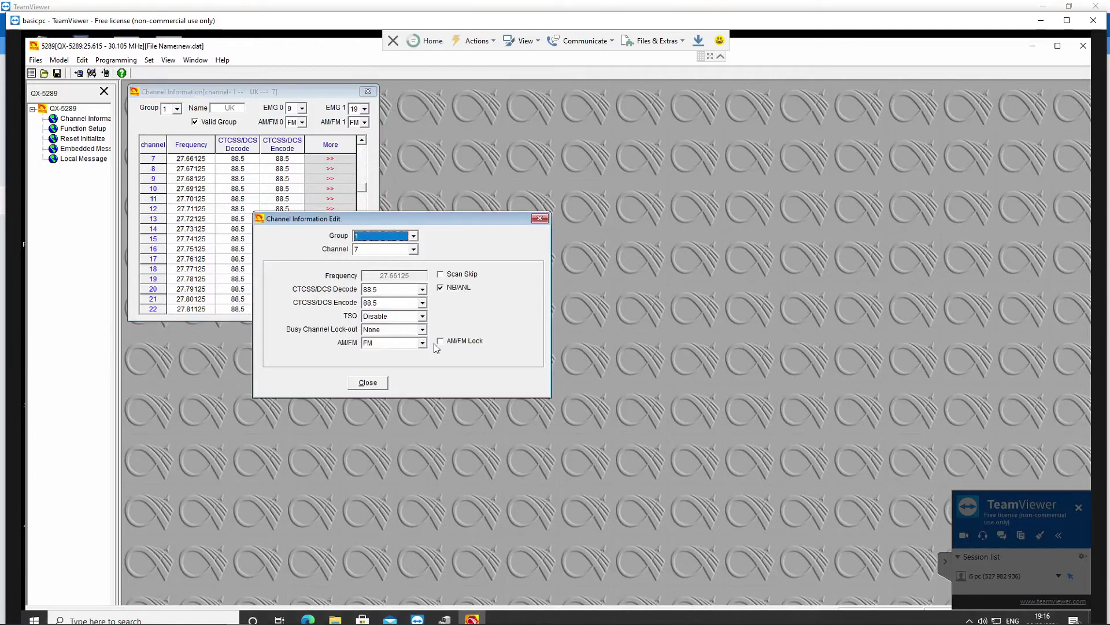
left_click(439, 343)
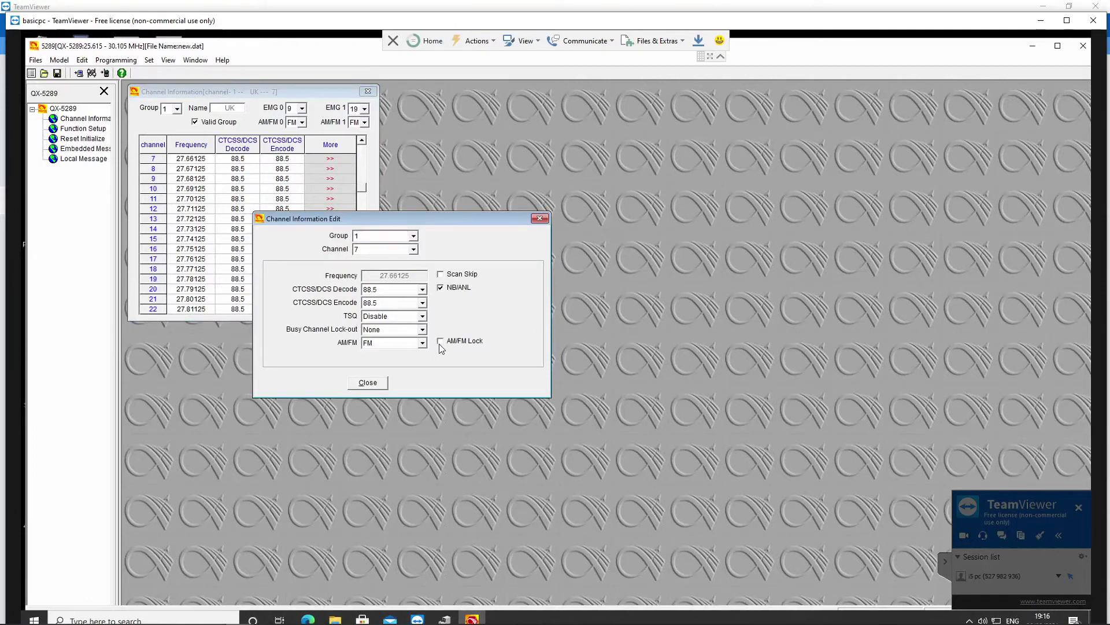
left_click(376, 383)
left_click(336, 257)
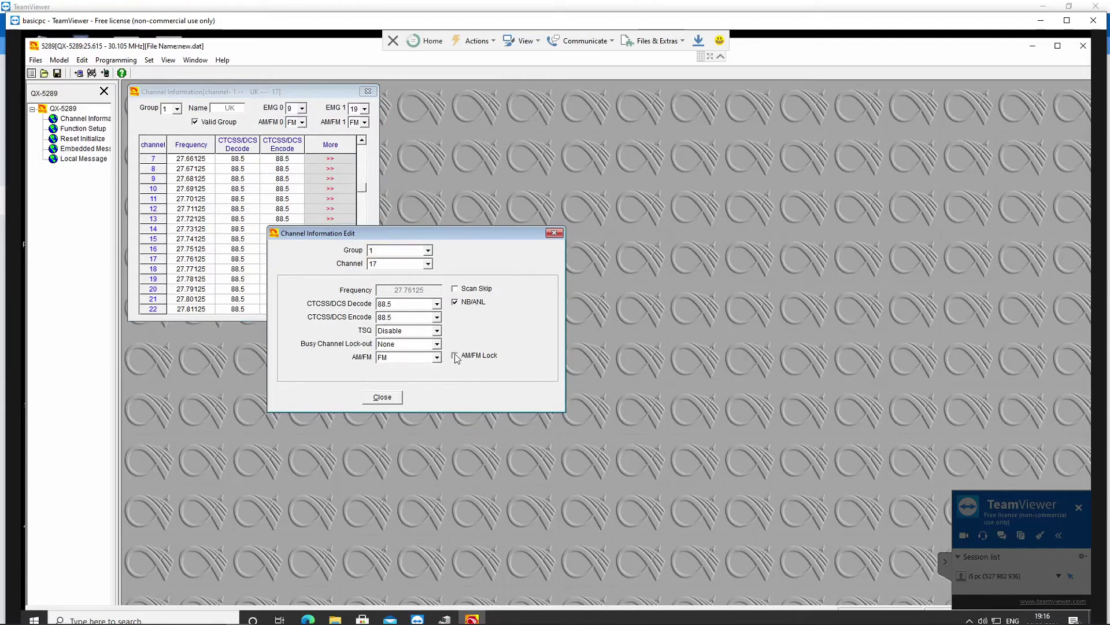
left_click(456, 356)
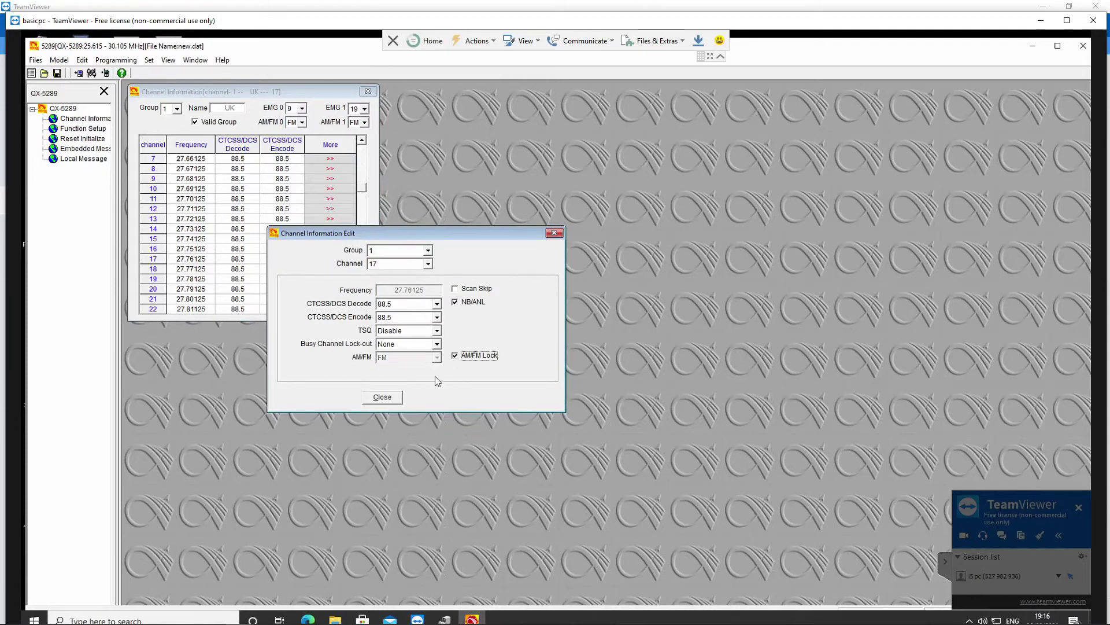
left_click(385, 398)
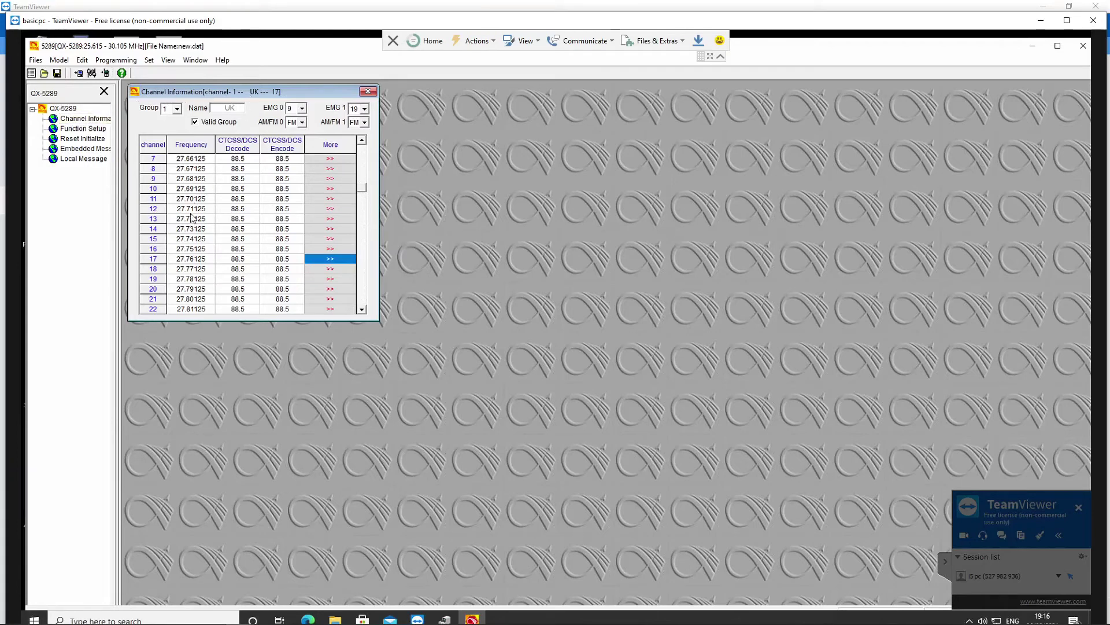
left_click(77, 129)
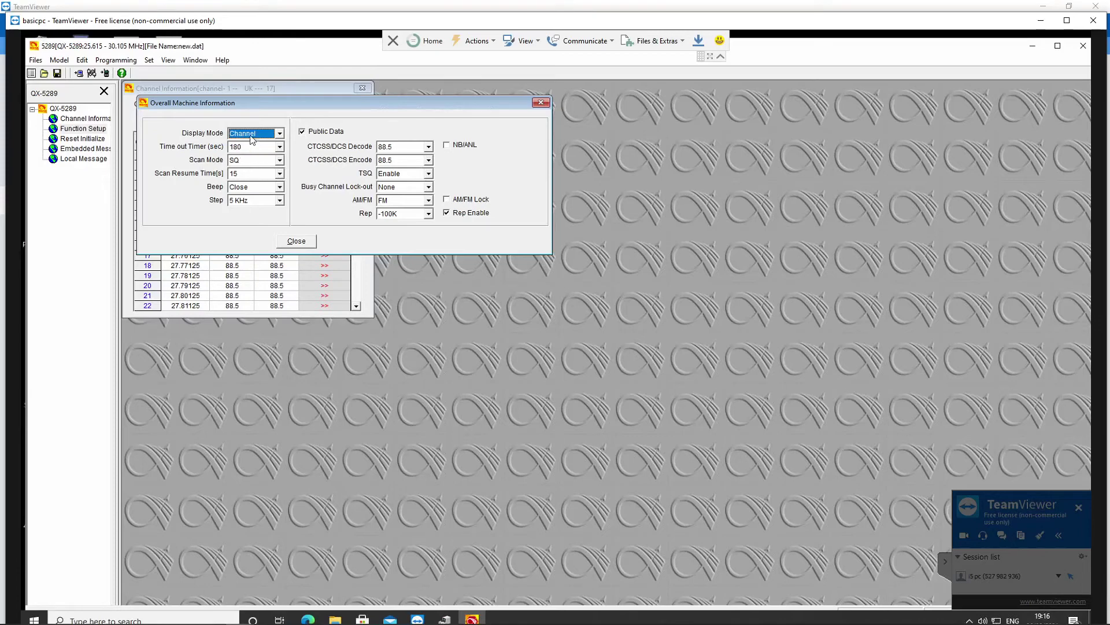
Set Scan Resume Time to 5 s, keeping Channel display, SQ scan, beep Close and 5 KHz step.
left_click(280, 134)
left_click(281, 134)
left_click(280, 161)
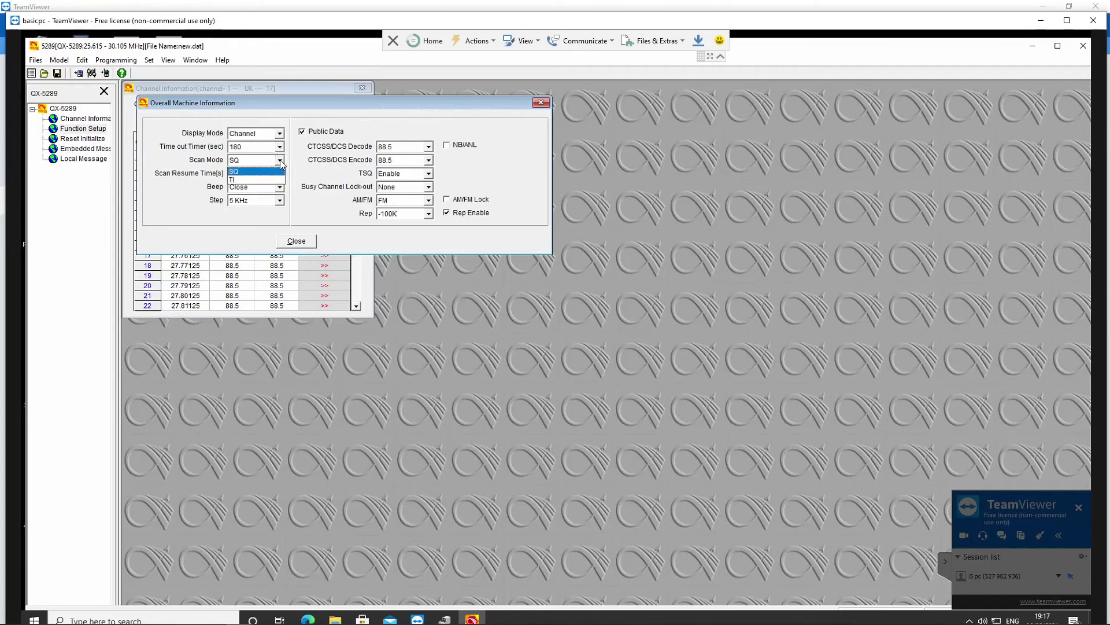
left_click(280, 163)
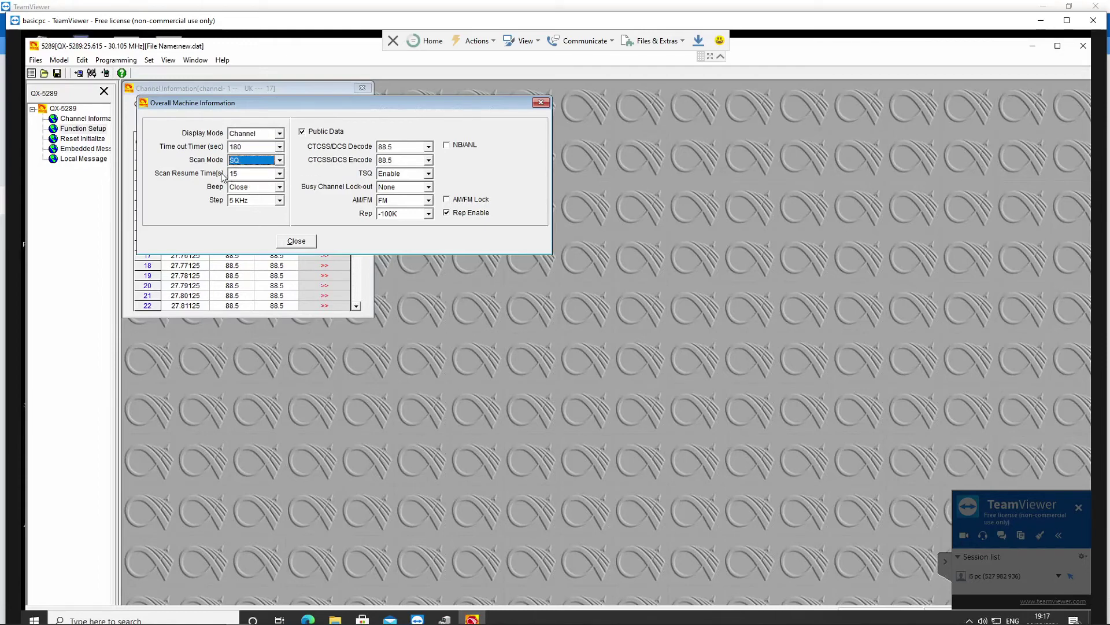
left_click(280, 174)
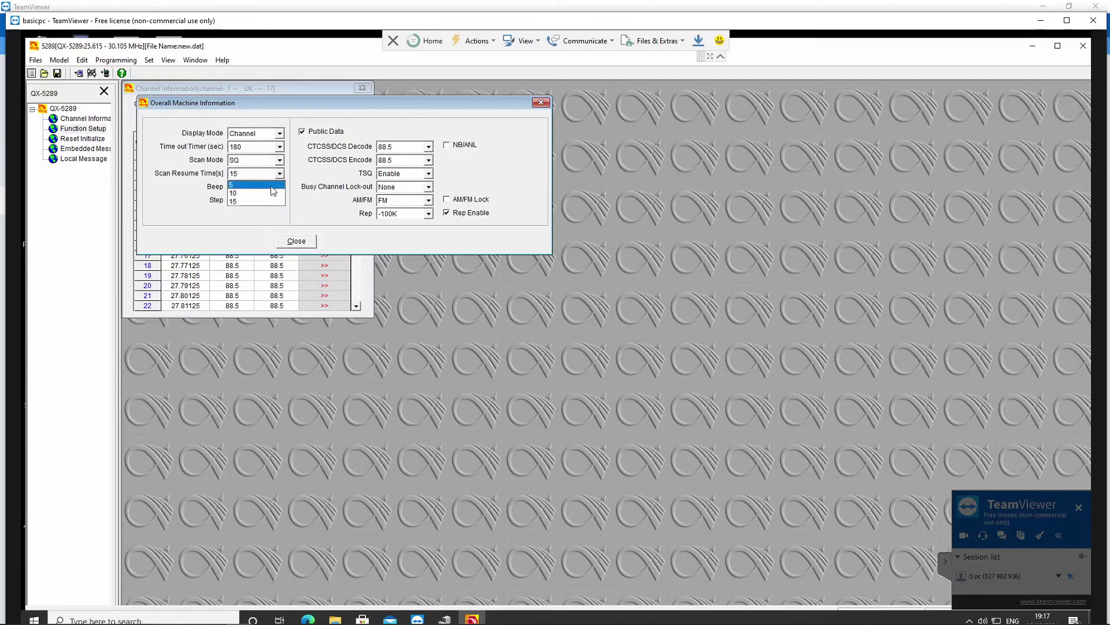
left_click(271, 185)
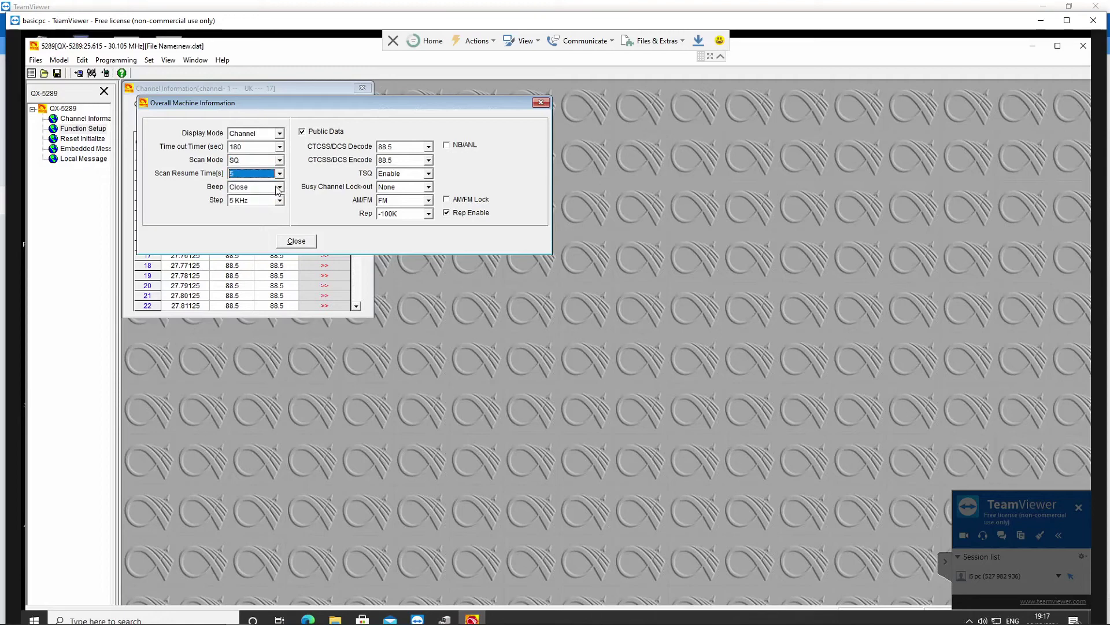
left_click(280, 187)
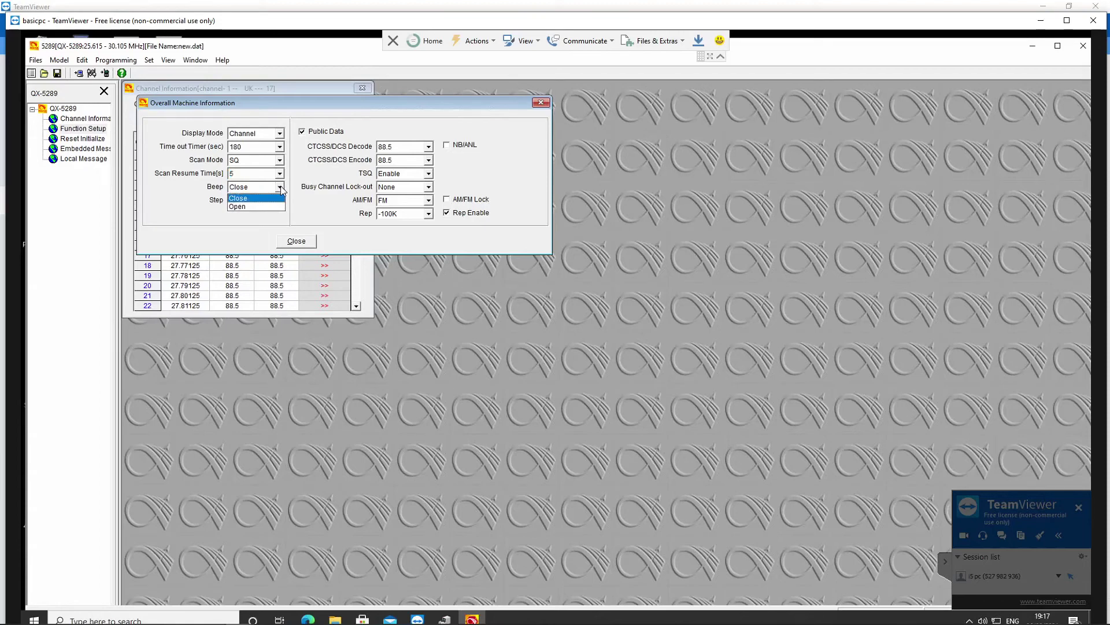
left_click(280, 185)
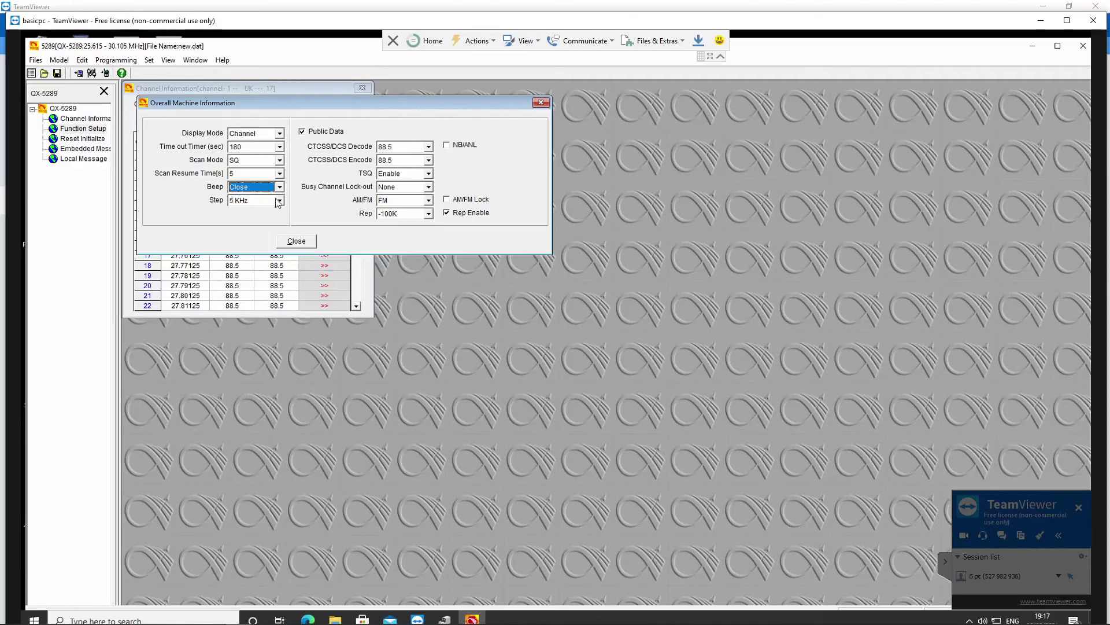
left_click(278, 201)
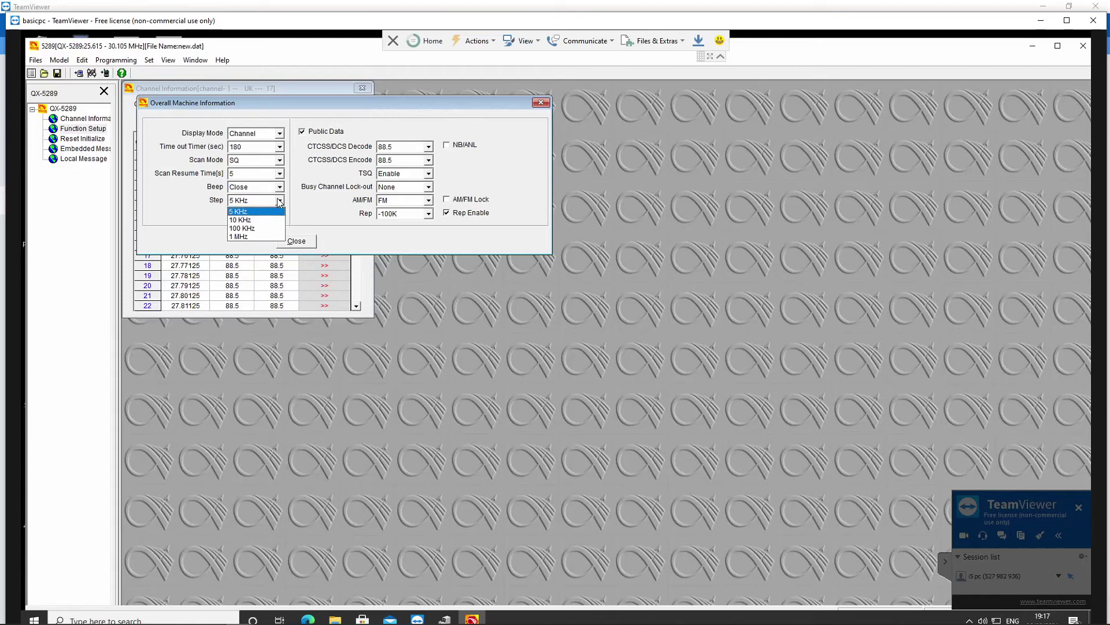
left_click(278, 200)
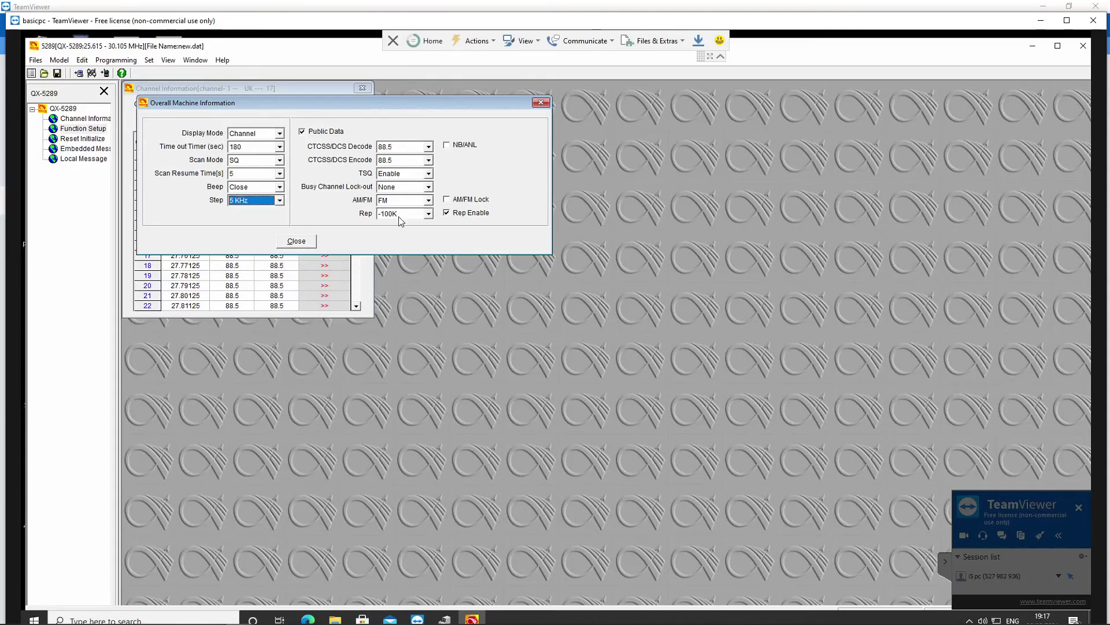
left_click(301, 242)
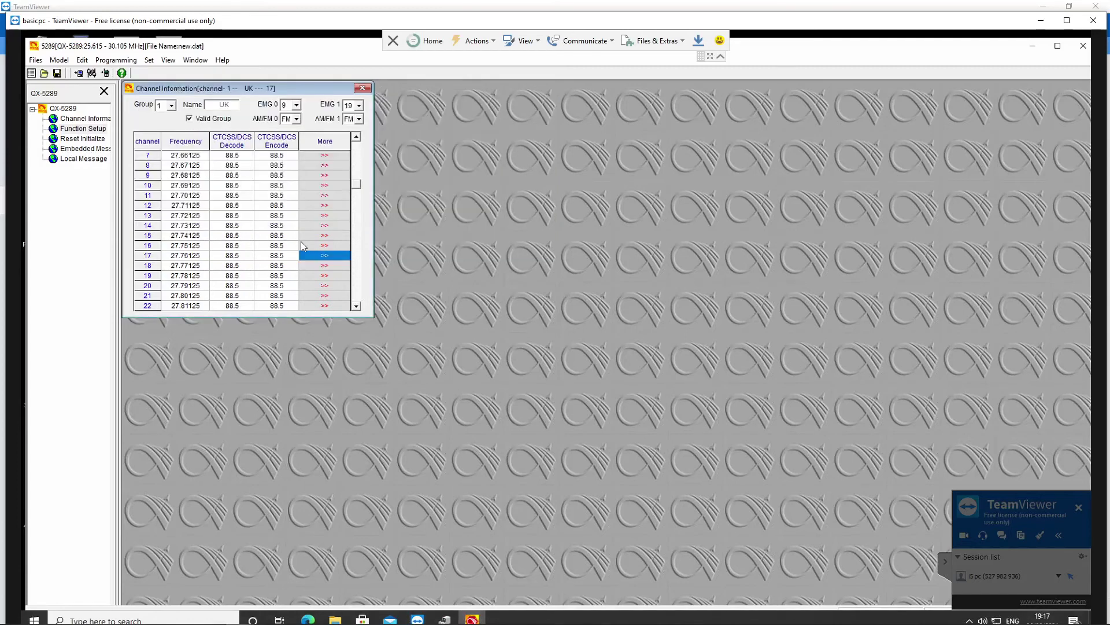
left_click(87, 142)
left_click(87, 143)
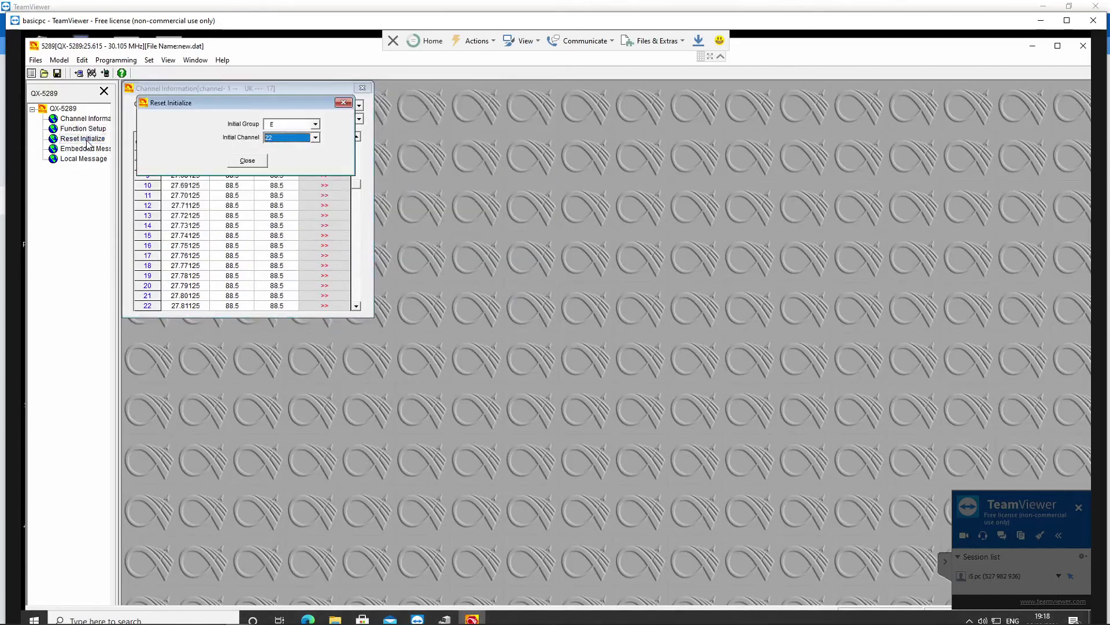
left_click(344, 104)
left_click(93, 149)
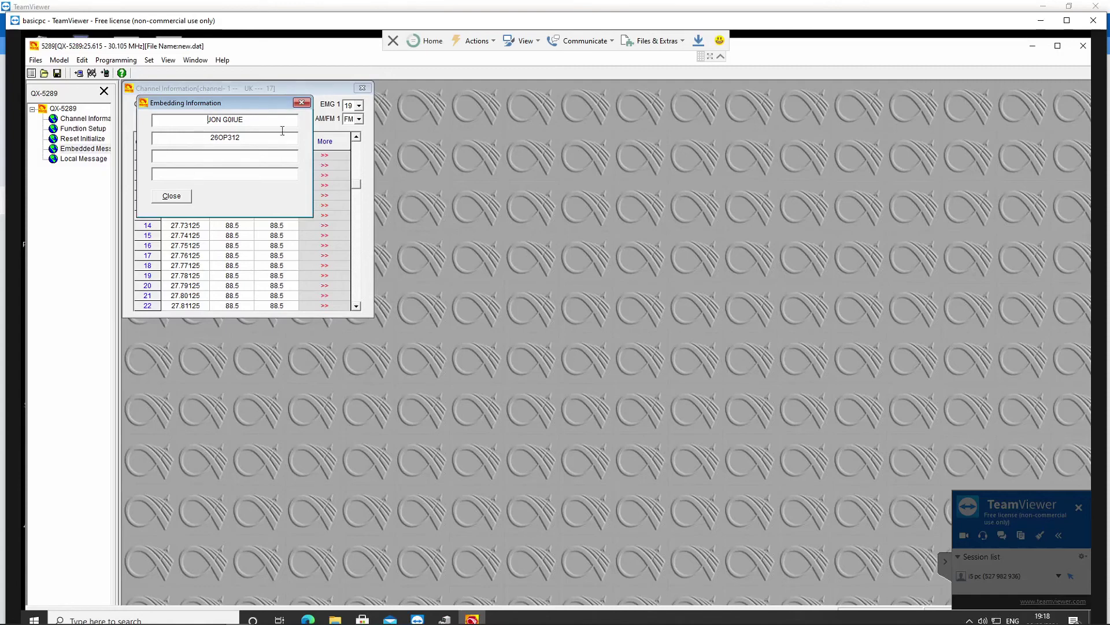
left_click(308, 104)
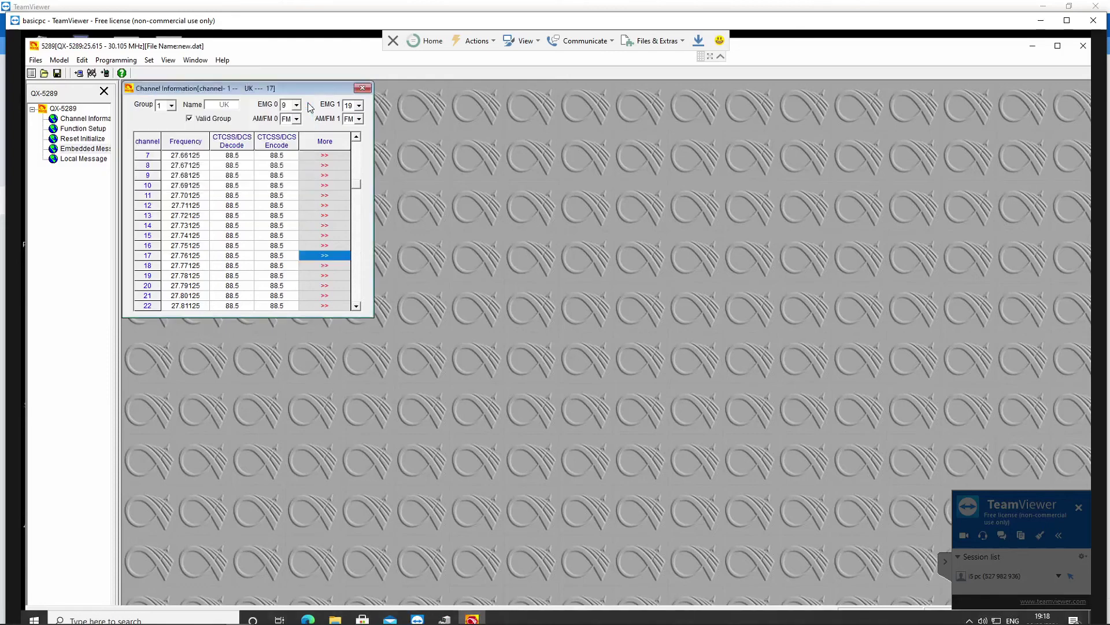
Open Local Message to view model QX-5289, range 25.615–30.105 MHz and version V1.02.
left_click(84, 164)
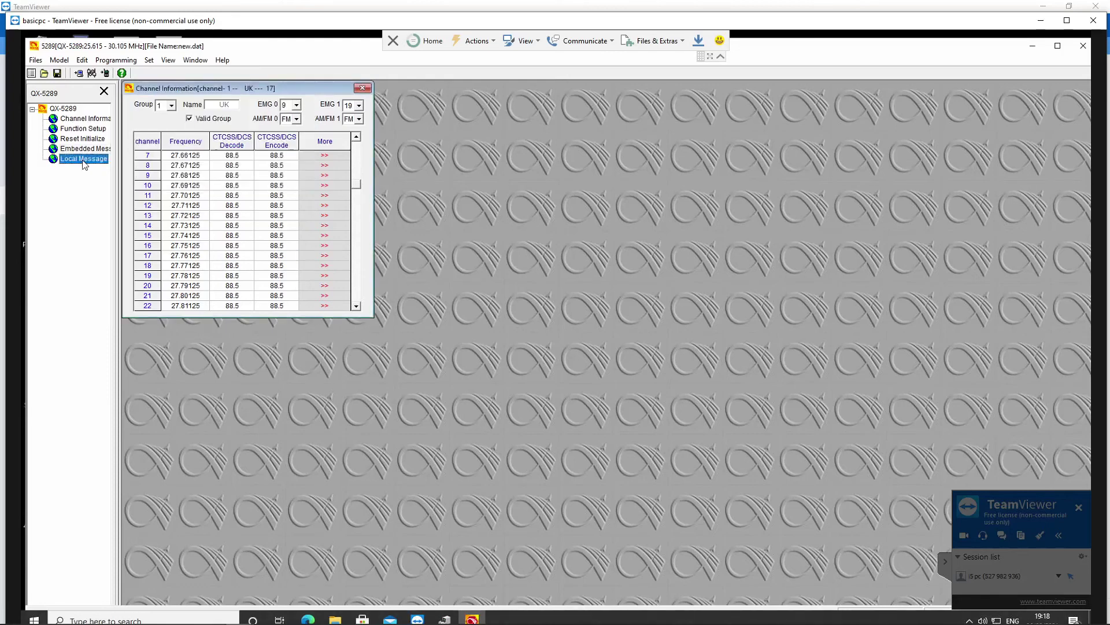
double_click(84, 163)
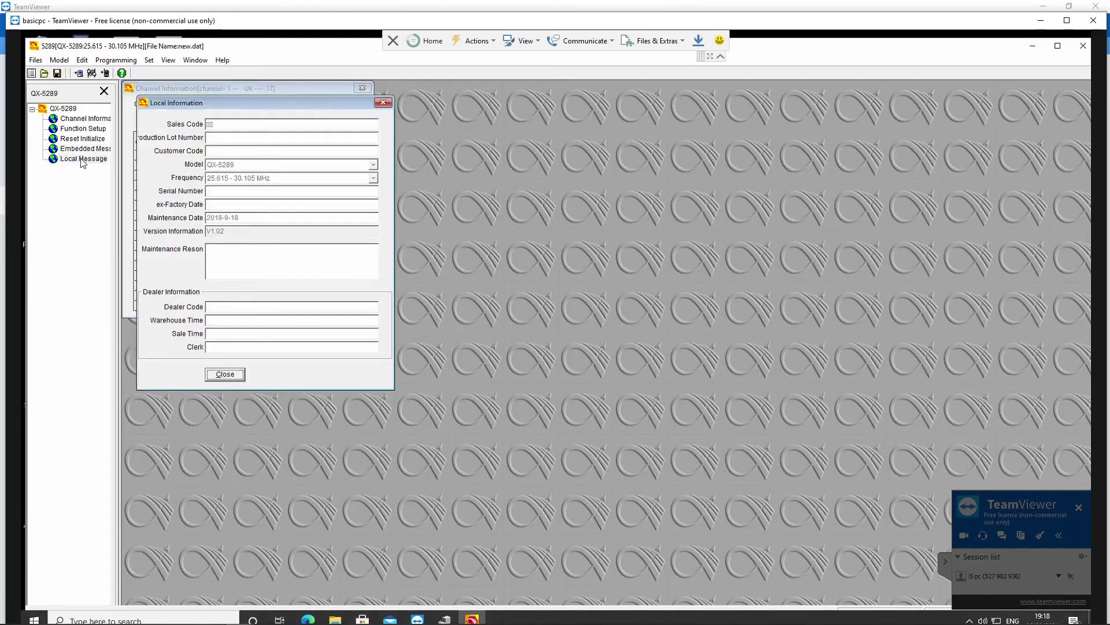